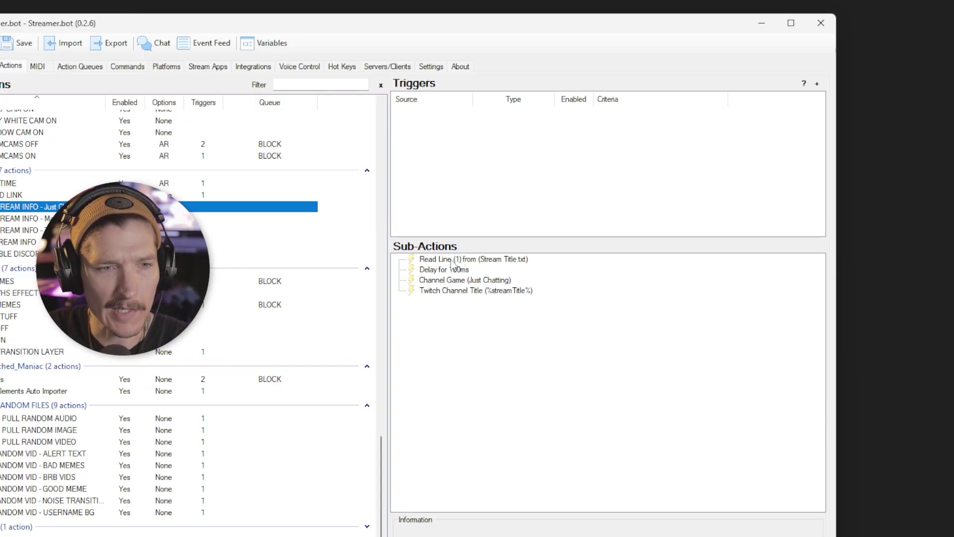
# Examine each sub-action of the "EDIT STREAM INFO - Just Chatting" action, from reading Stream Title.txt to setting the Twitch channel title
pyautogui.click(453, 259)
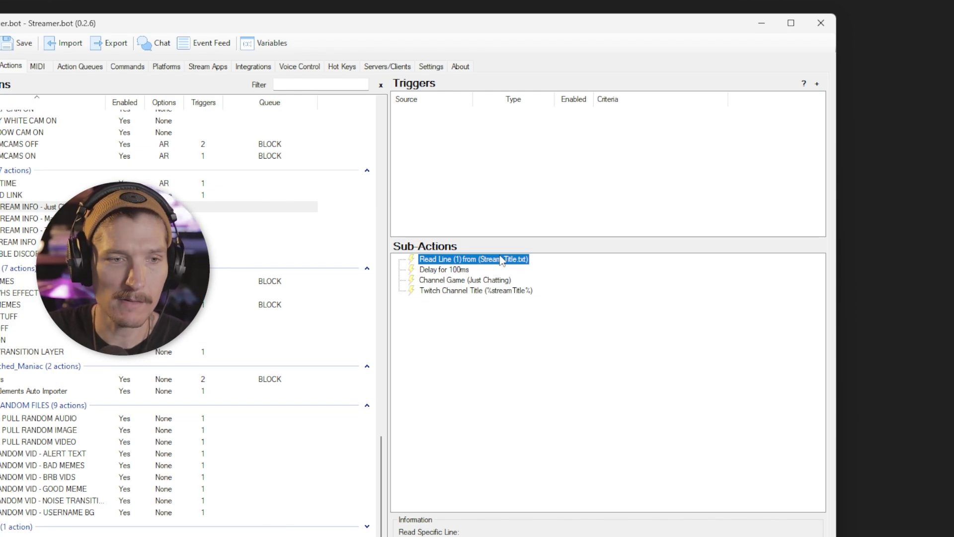
pyautogui.click(455, 271)
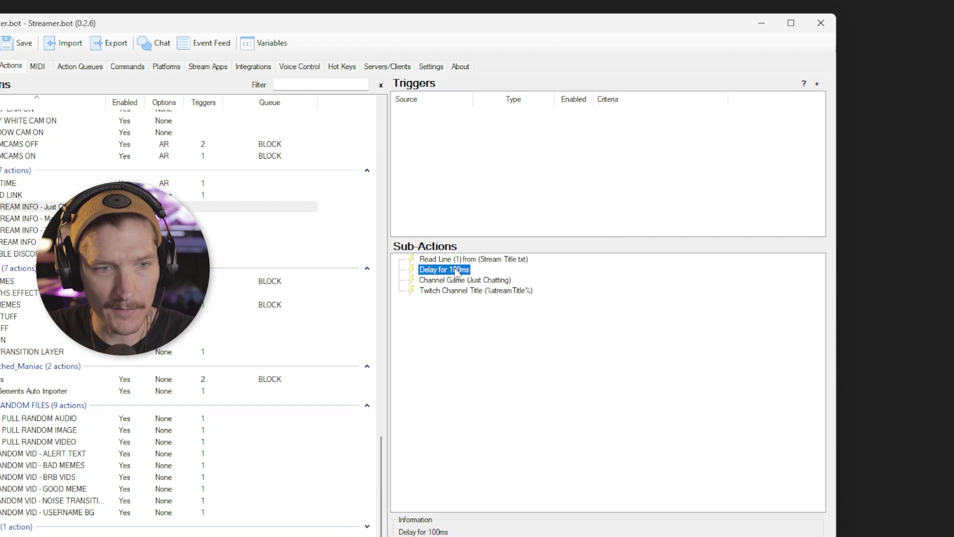
pyautogui.click(447, 280)
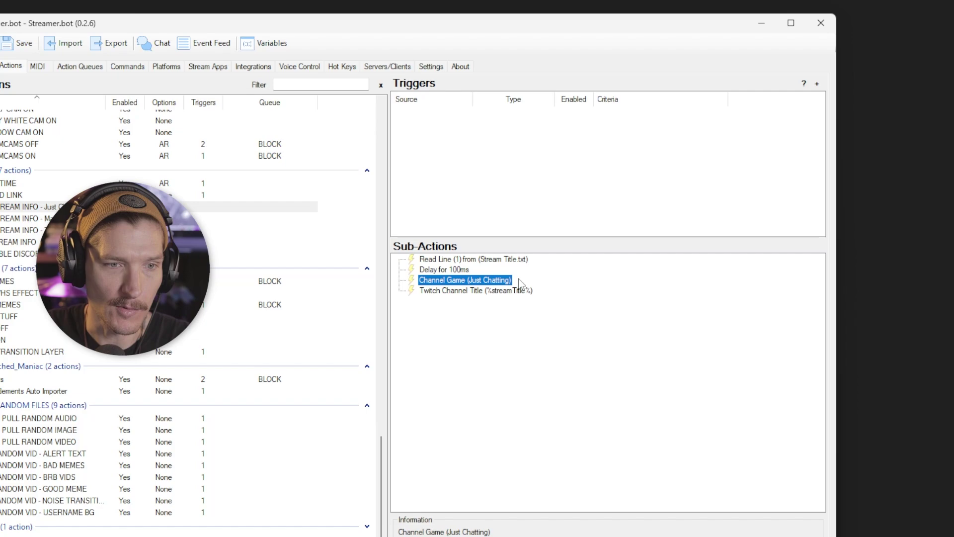
pyautogui.click(428, 293)
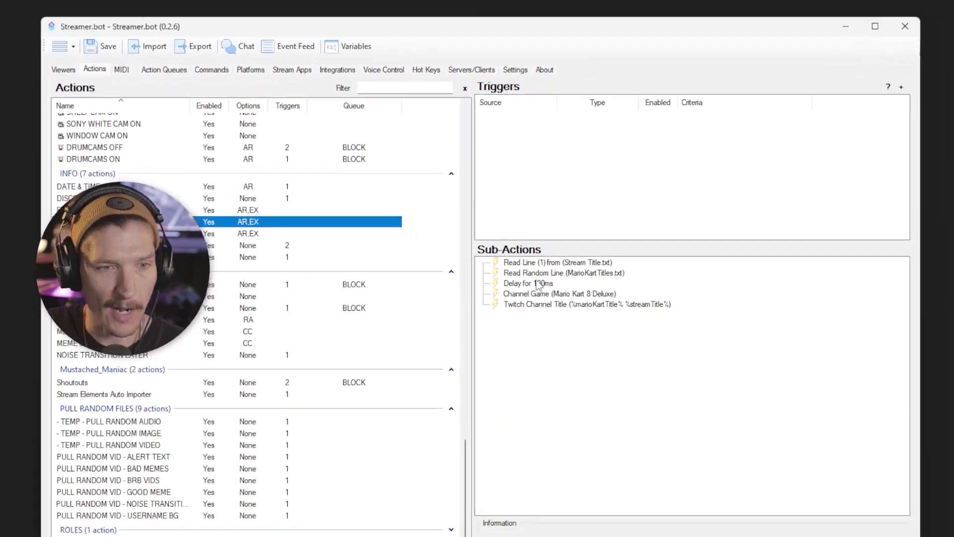
# Examine the sub-actions of the "EDIT STREAM INFO - Mario Kart 8" action and view the variables in its Twitch channel title
pyautogui.click(780, 316)
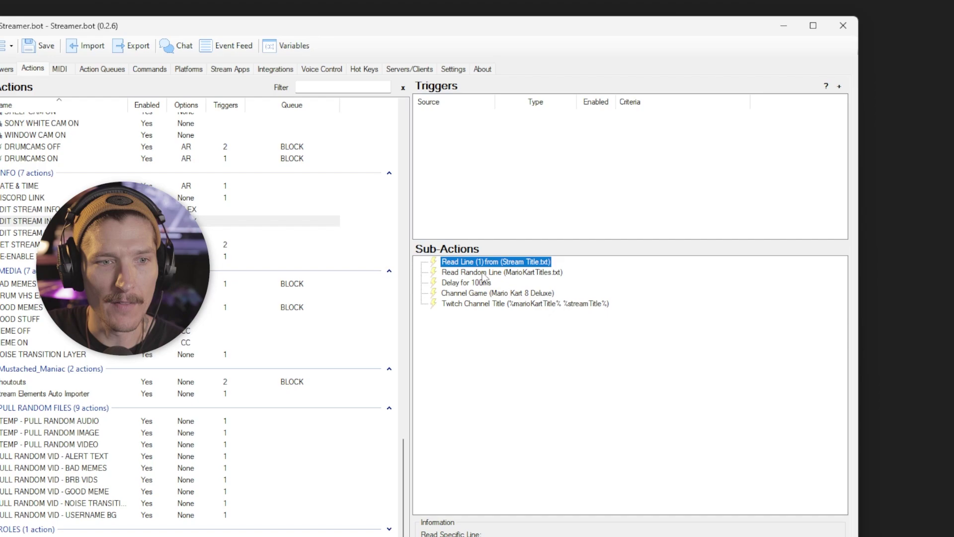
pyautogui.click(484, 273)
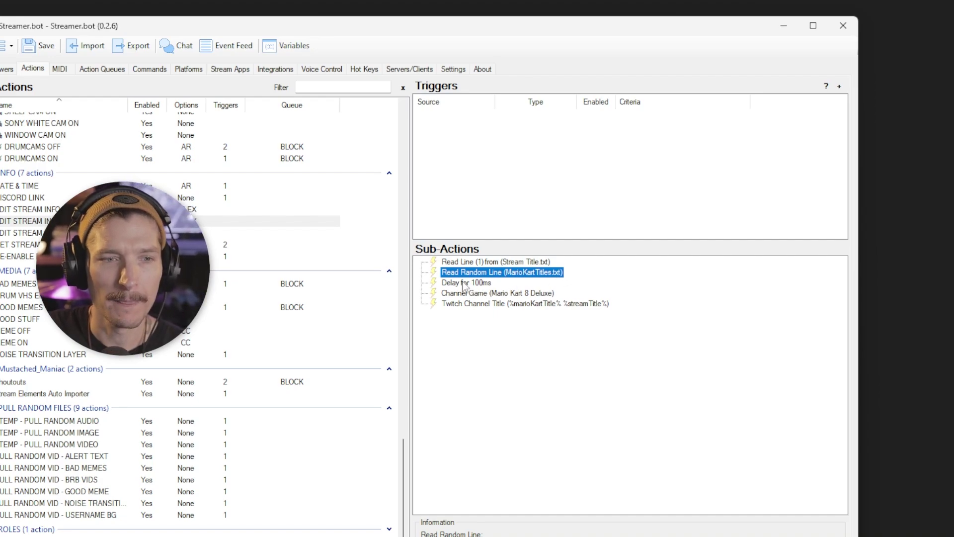
pyautogui.click(450, 294)
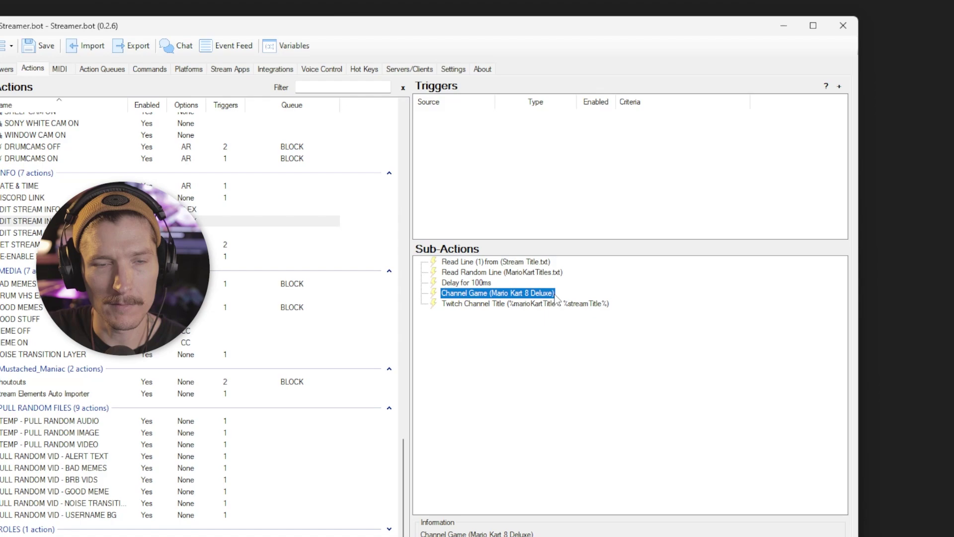
pyautogui.click(455, 305)
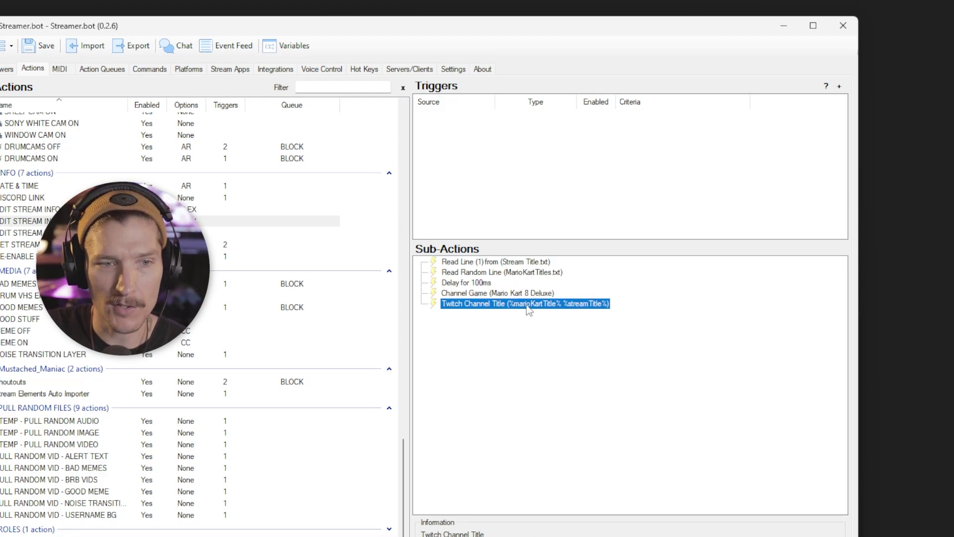
pyautogui.doubleClick(528, 309)
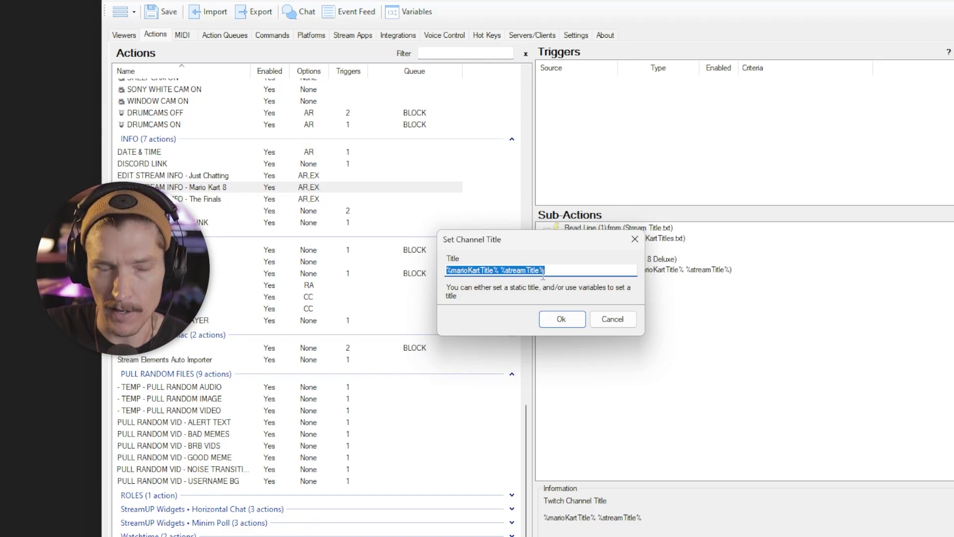
pyautogui.click(564, 313)
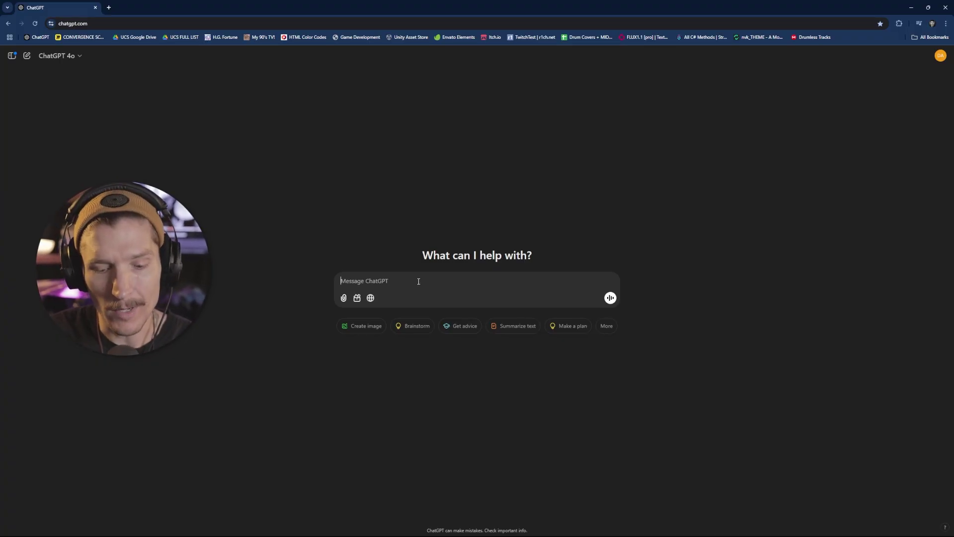
# In ChatGPT, begin a prompt introducing a Twitch variety streamer who plays drums, makes music, does sound design, plays games and talks about stream stuff
pyautogui.write("I'm a variety streamer on Twitch; I play dru")
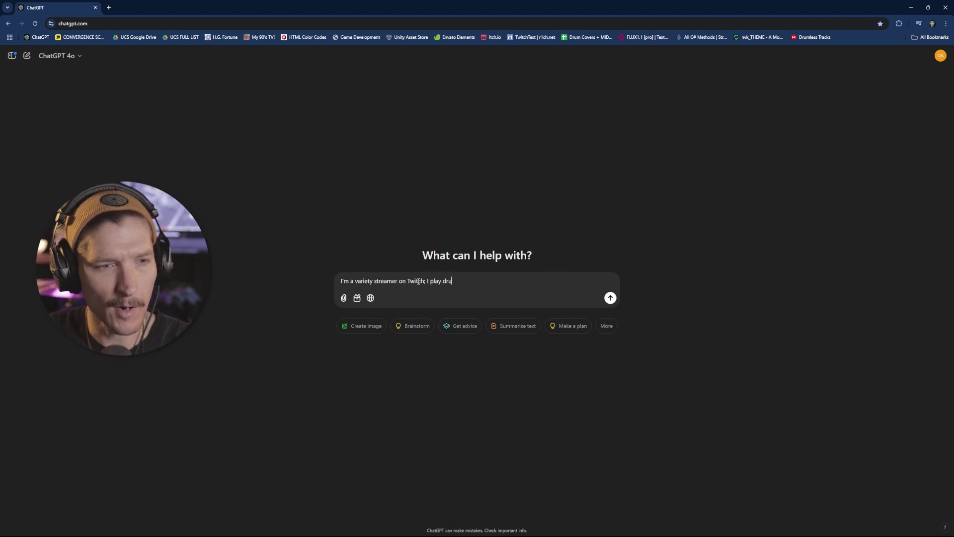
pyautogui.write('ms, make musi')
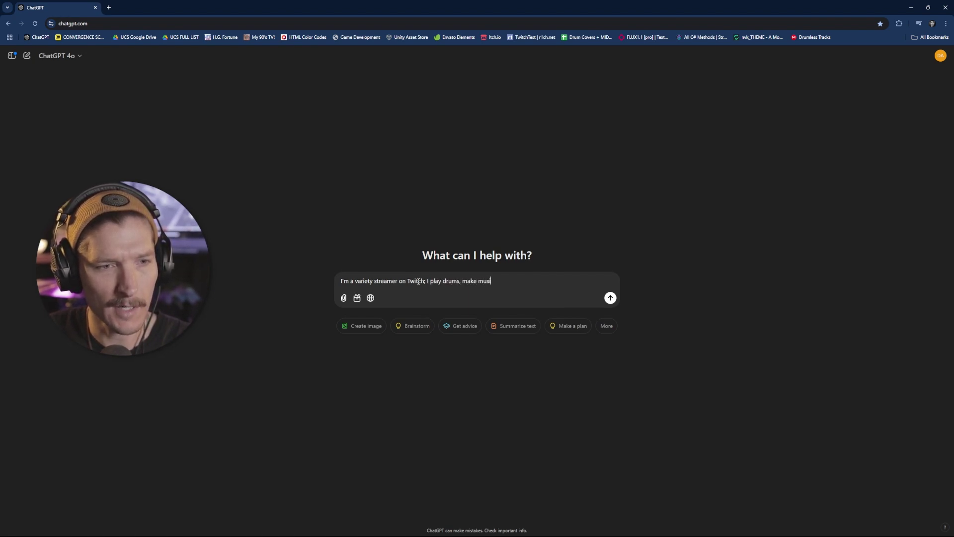
pyautogui.write('c, do sound design')
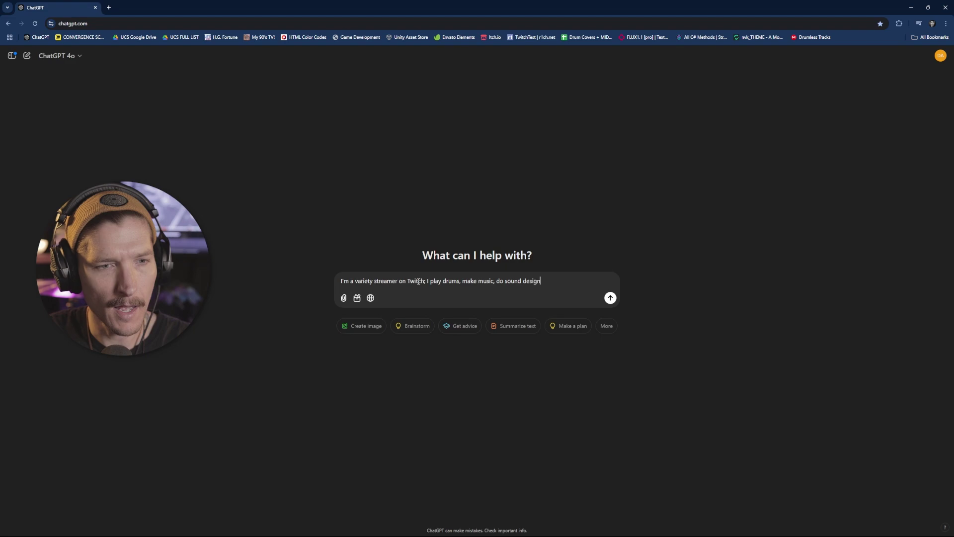
pyautogui.write(', play games,')
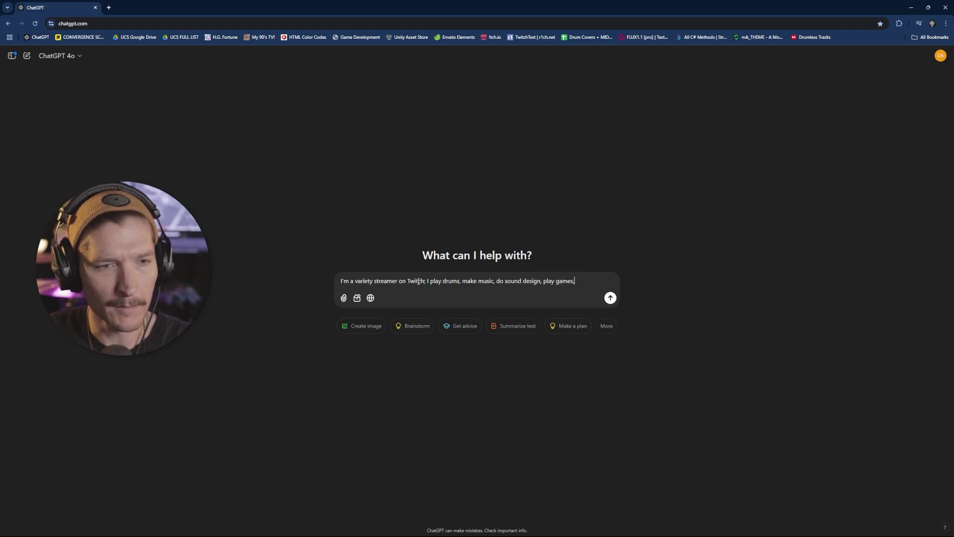
pyautogui.write(' and talk')
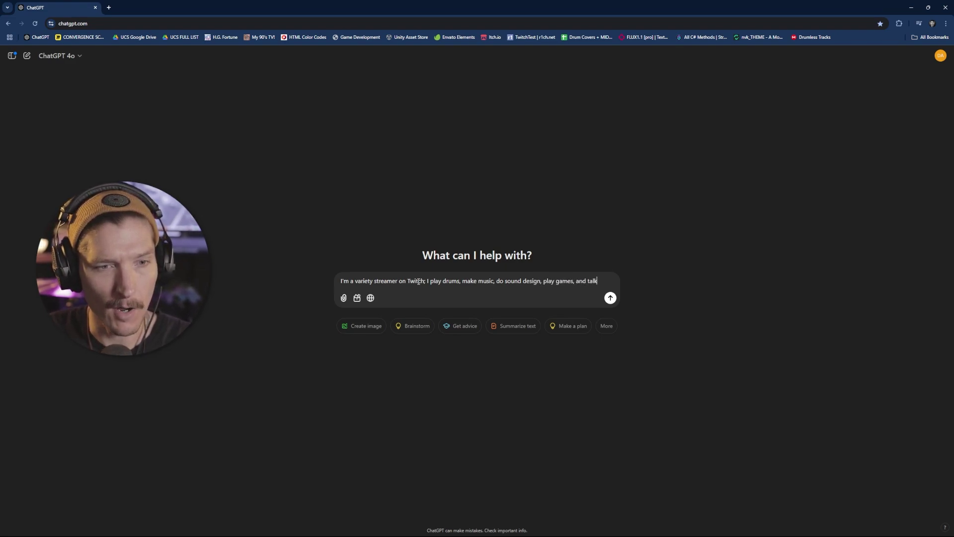
pyautogui.write(' about stream stuf')
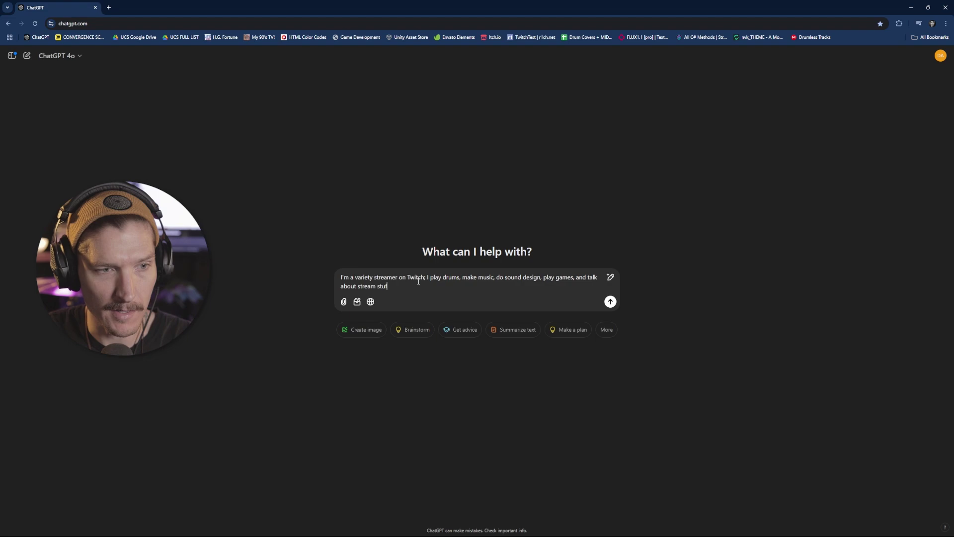
# Add a request for 100 different short titles relevant to Marvel Rivals for when that game is played, and send the prompt
pyautogui.write('f. I would like to ')
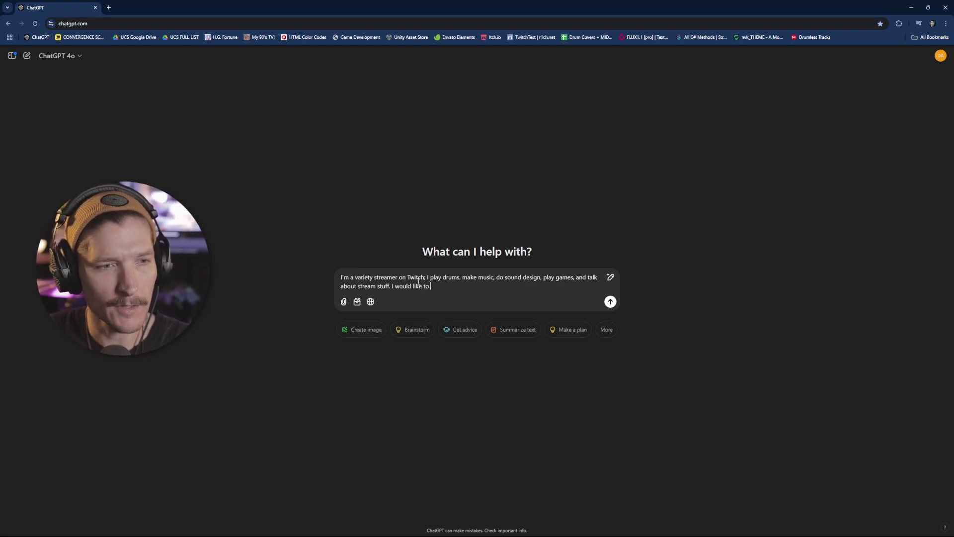
pyautogui.write('have 100')
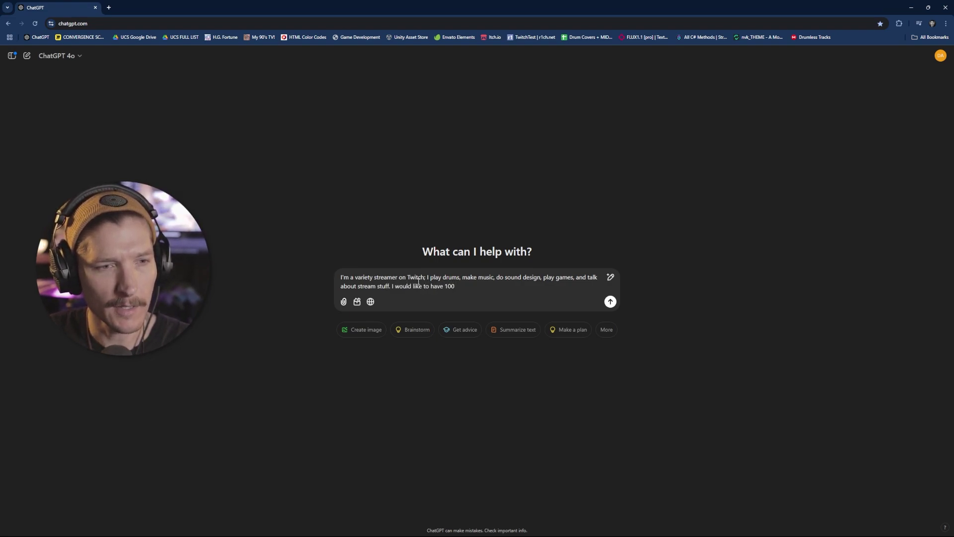
pyautogui.write(' different short')
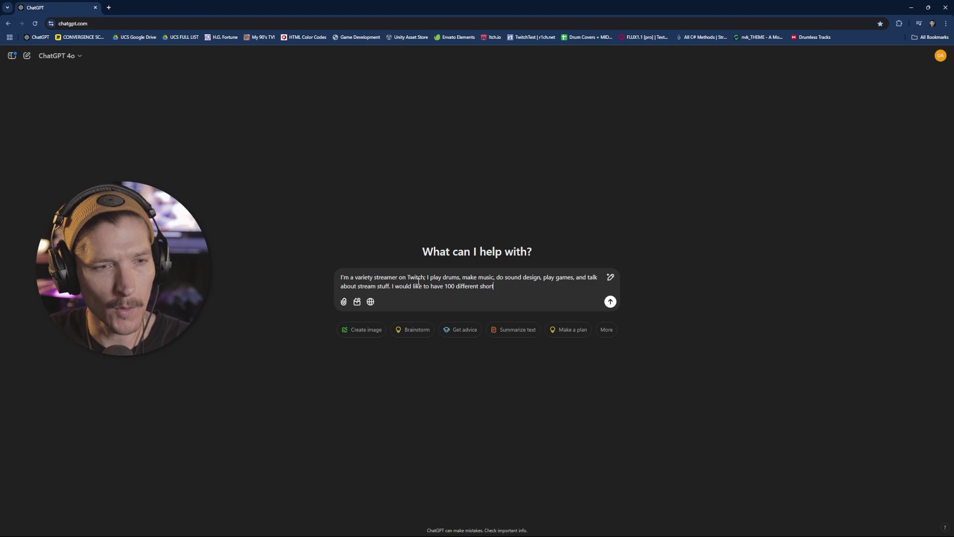
pyautogui.write(' titles that are ')
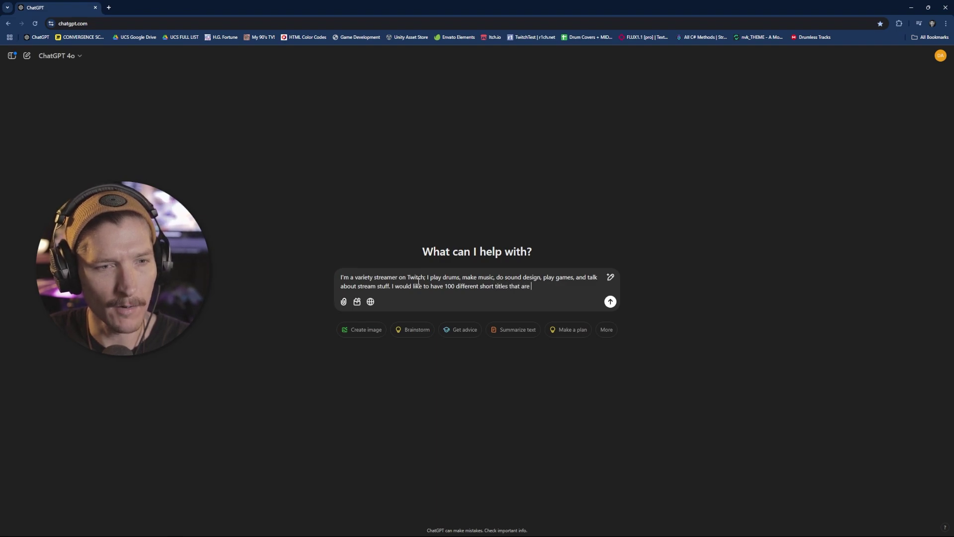
pyautogui.write('relevant to ')
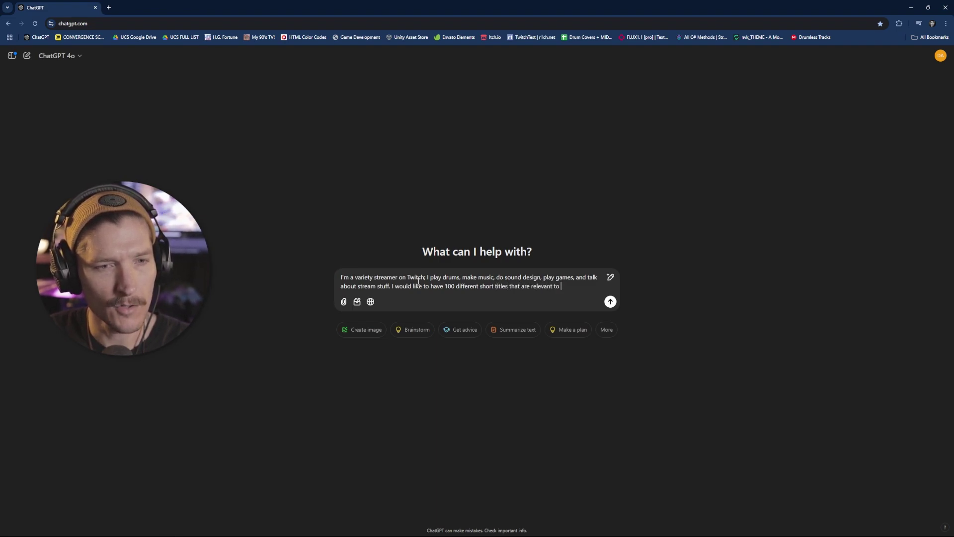
pyautogui.write('Marvel R')
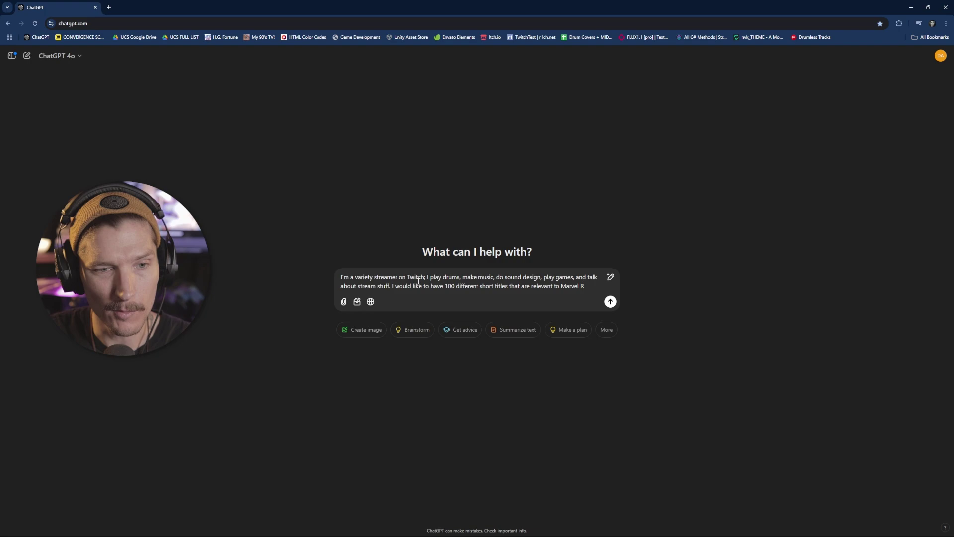
pyautogui.write('ivals when')
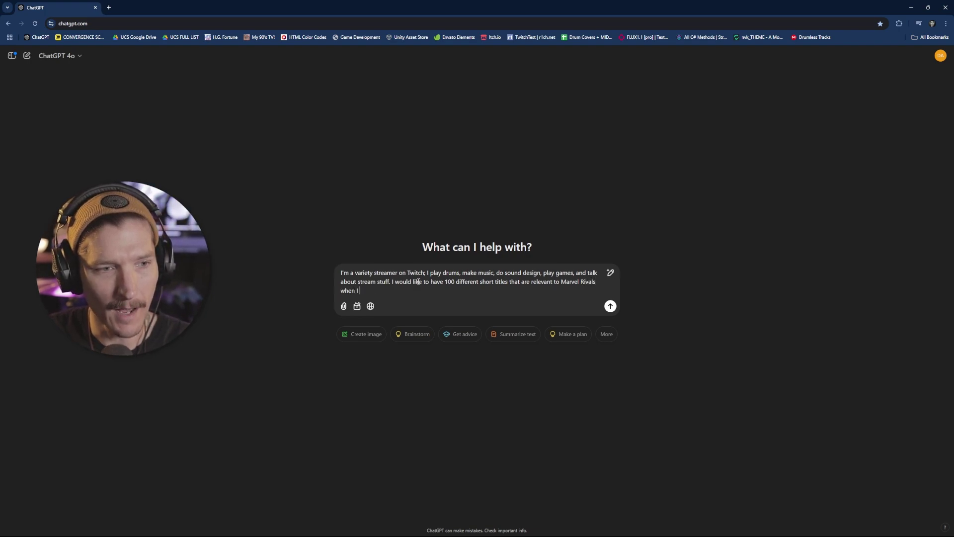
pyautogui.write(' I decide to pla')
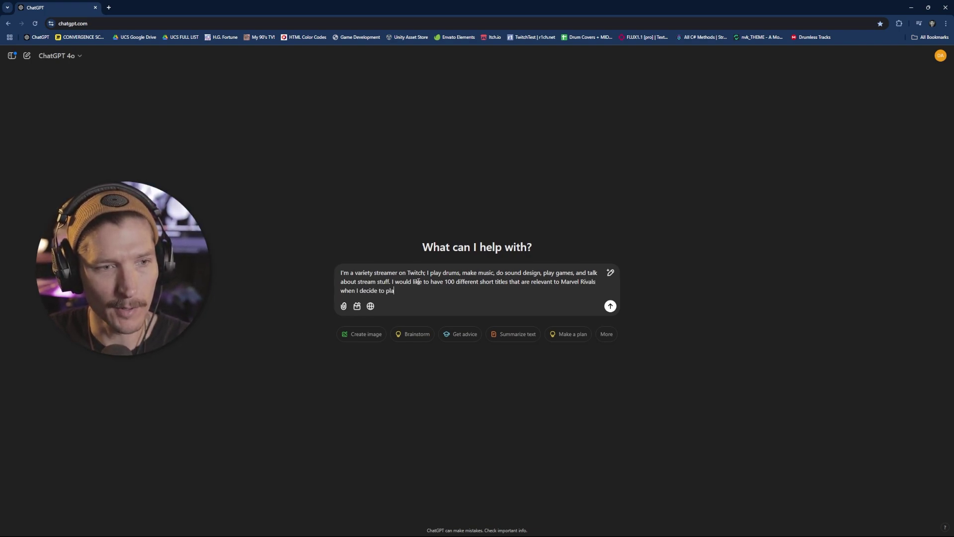
pyautogui.write('y that game. Co')
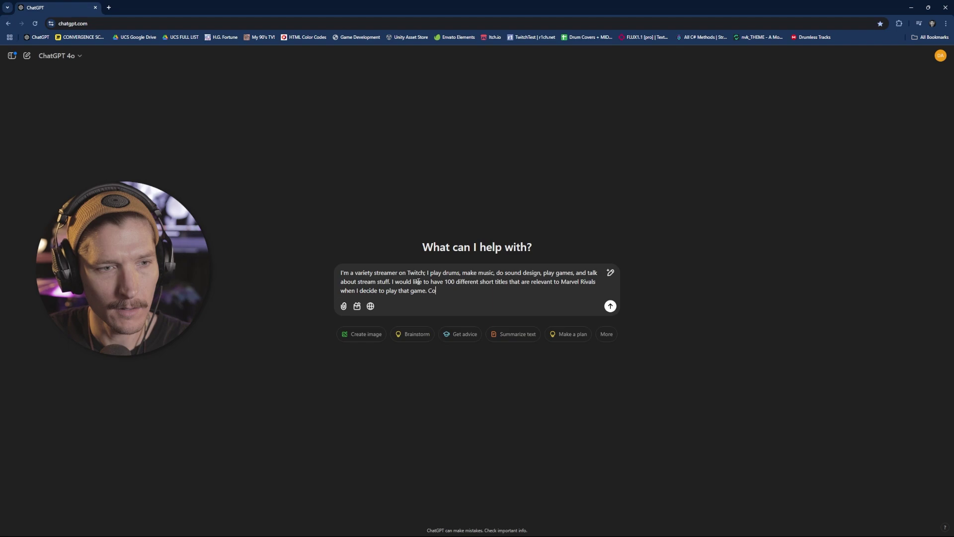
pyautogui.write('uld yuoumake those for me')
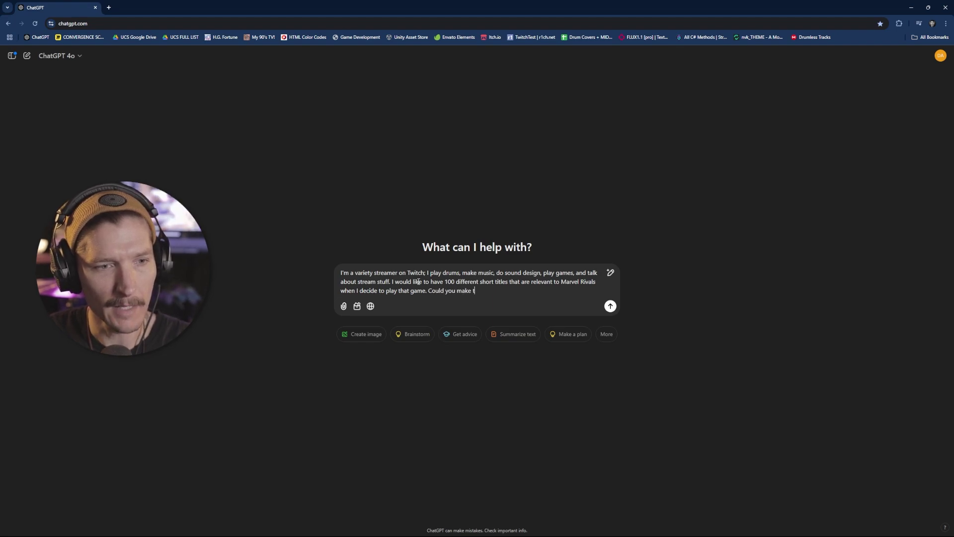
pyautogui.write('?')
pyautogui.press('Return')
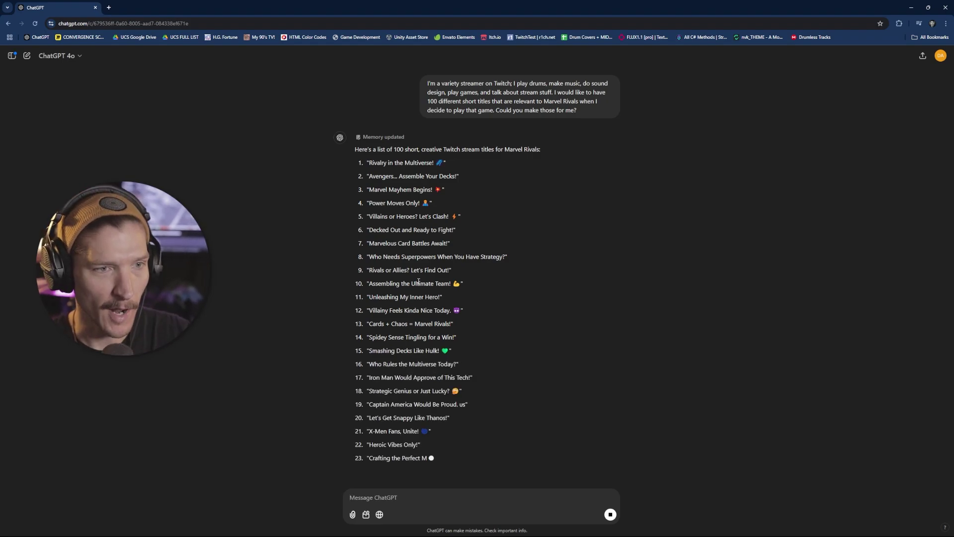
# Ask ChatGPT to give those titles again, adding an emoji to the ones that don't have one at the end
pyautogui.scroll(-1, 418, 282)
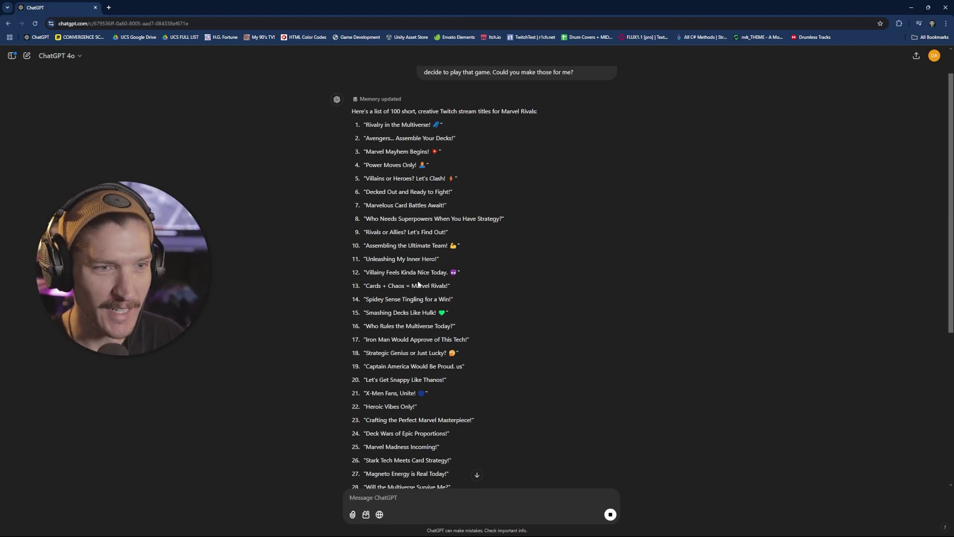
pyautogui.scroll(-5, 422, 286)
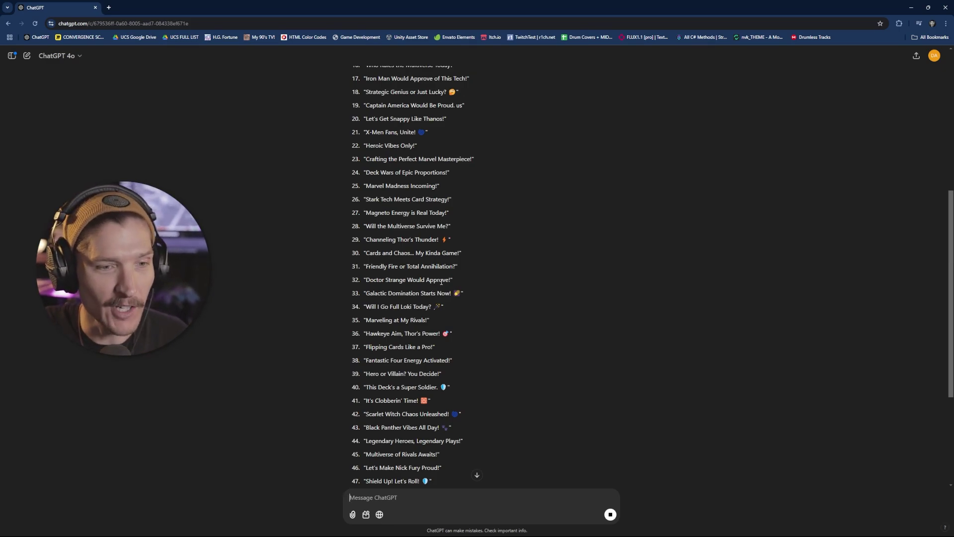
pyautogui.scroll(-4, 444, 286)
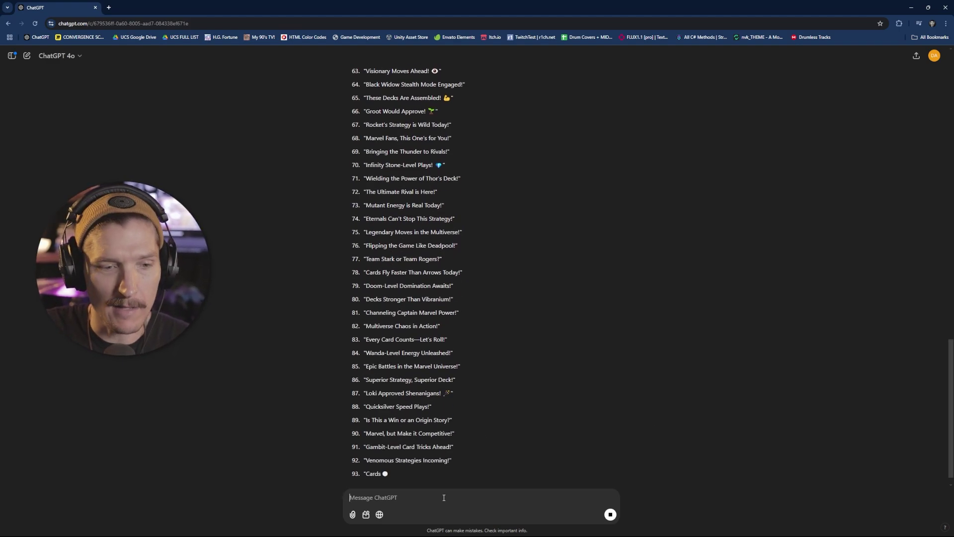
pyautogui.write('can')
pyautogui.write(' you ')
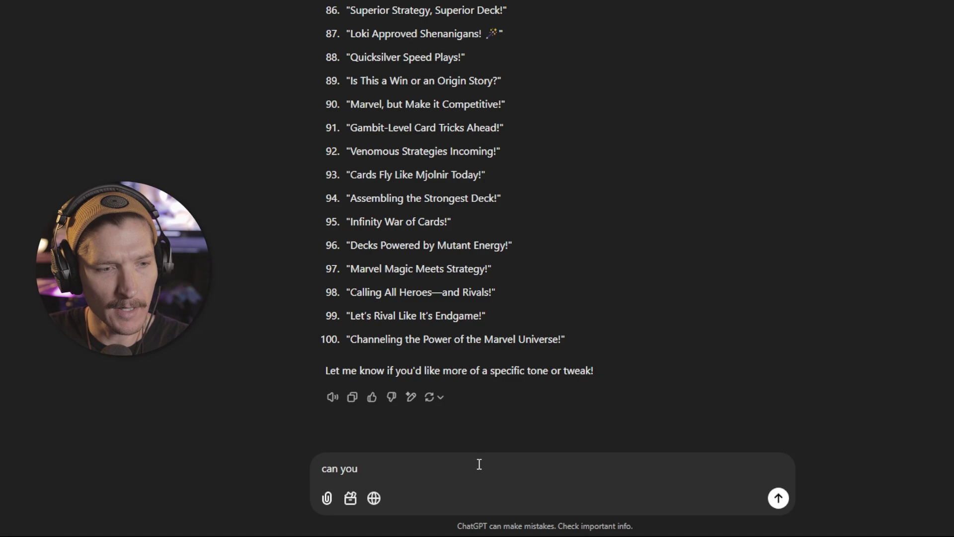
pyautogui.write('give me those again')
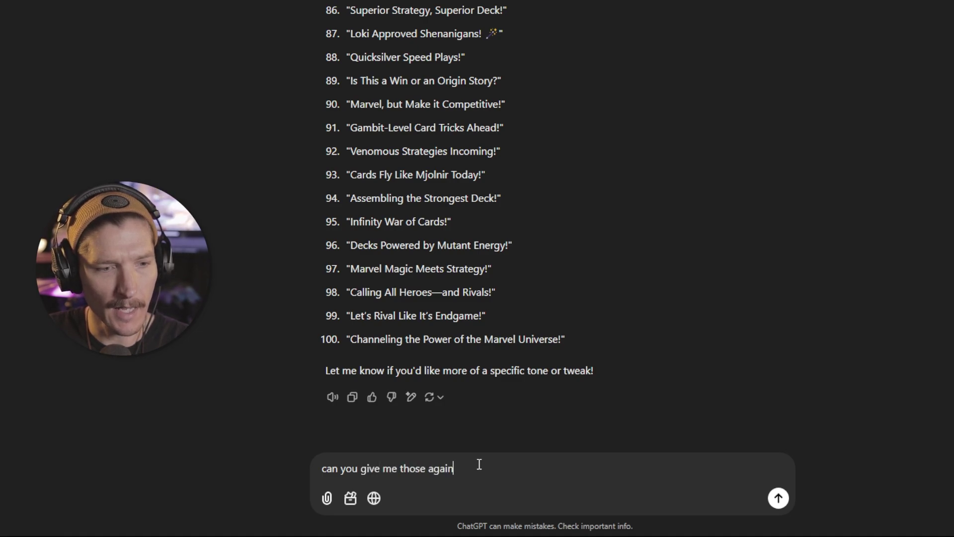
pyautogui.write(', but for t')
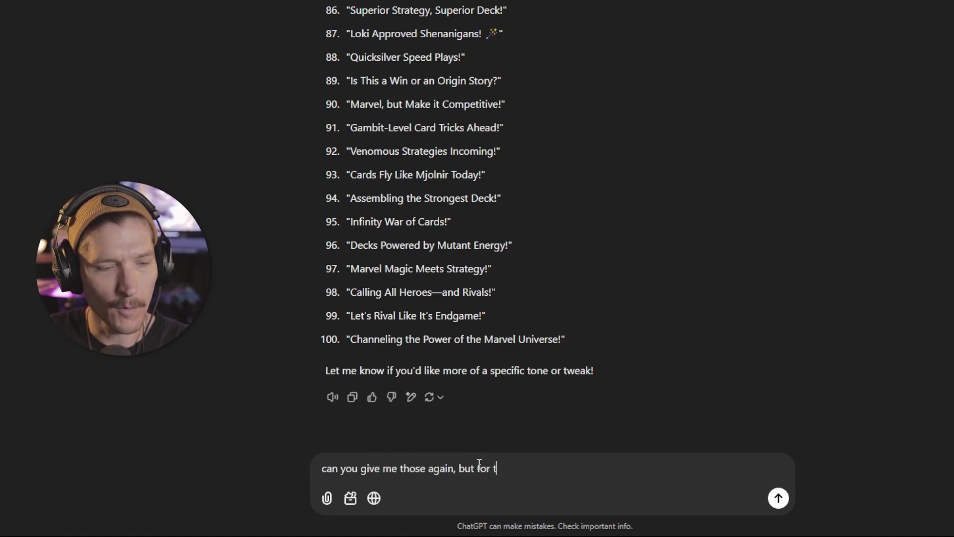
pyautogui.write("he ones that don't have an")
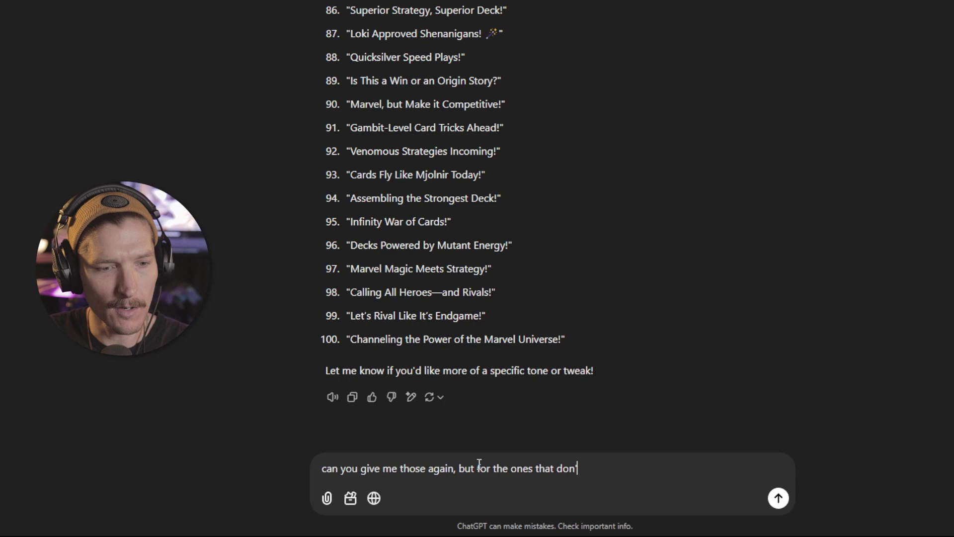
pyautogui.write(' em')
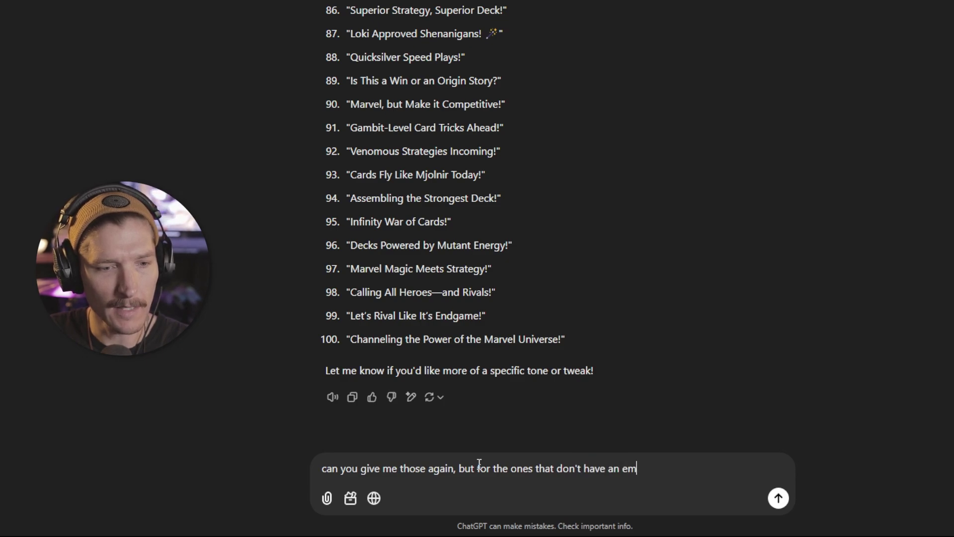
pyautogui.write('oji at the en')
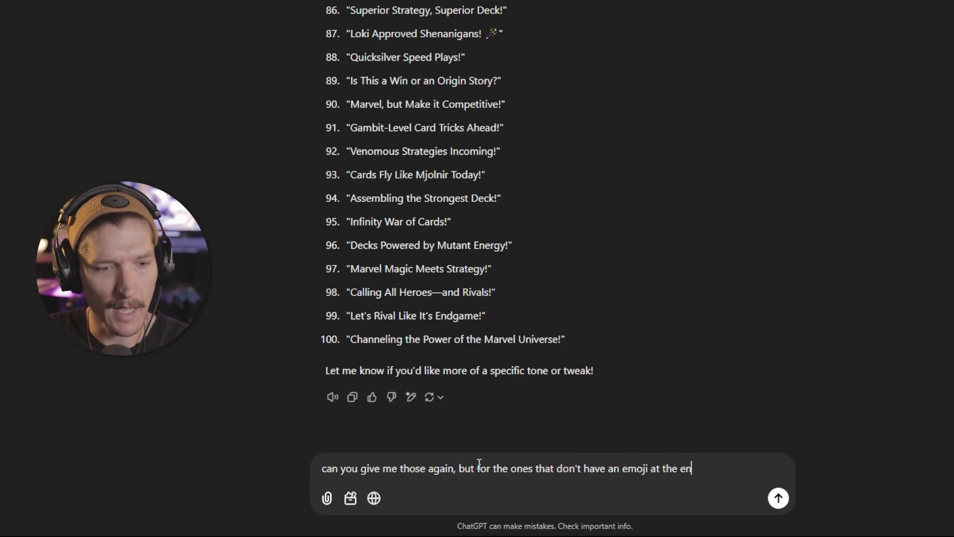
pyautogui.write('d, please a')
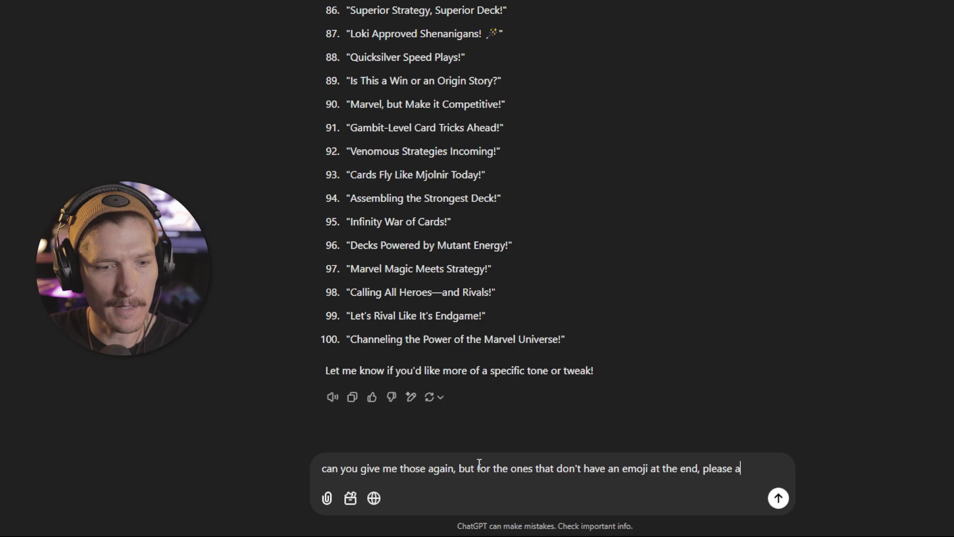
pyautogui.write('dd one!')
pyautogui.press('Return')
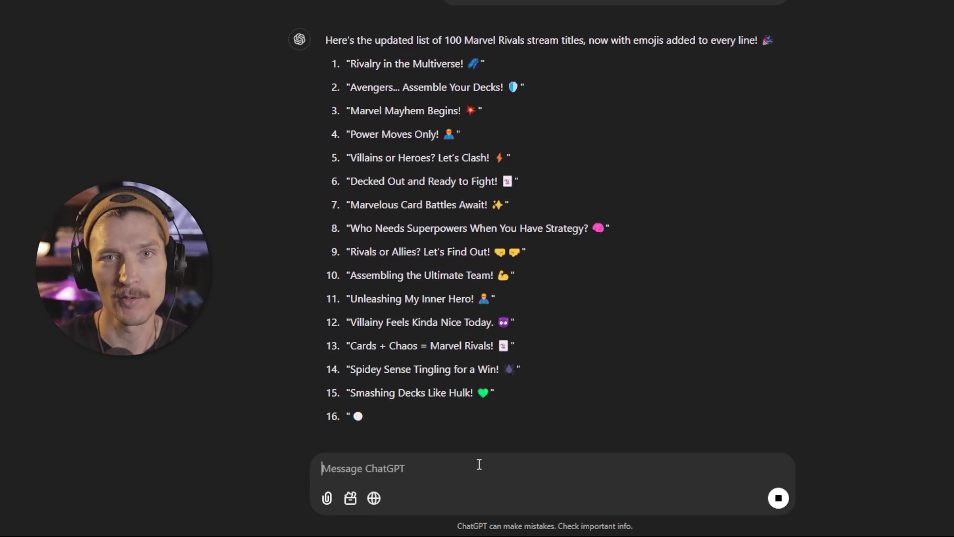
# Ask ChatGPT to do the list again with the quotes removed
pyautogui.write('can you do that again but remove the quotes')
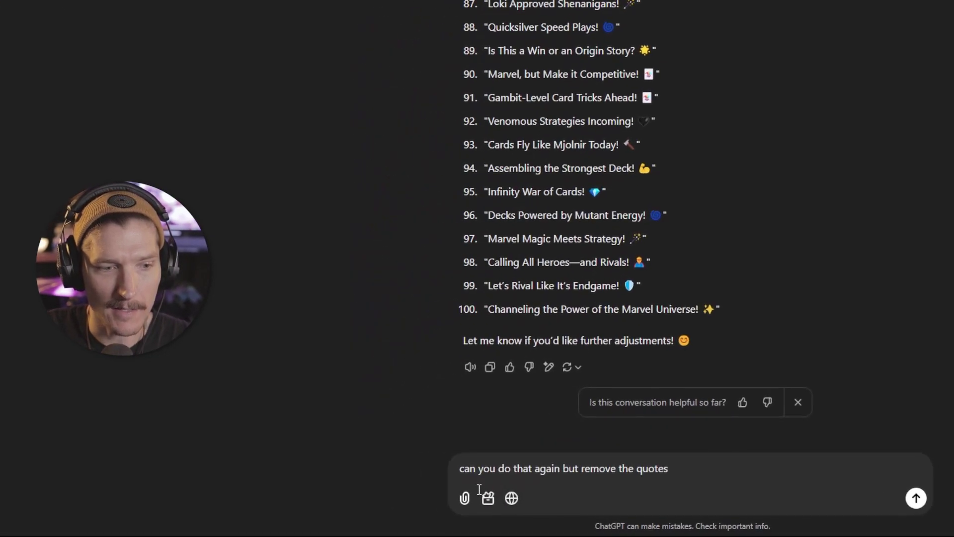
pyautogui.write('?')
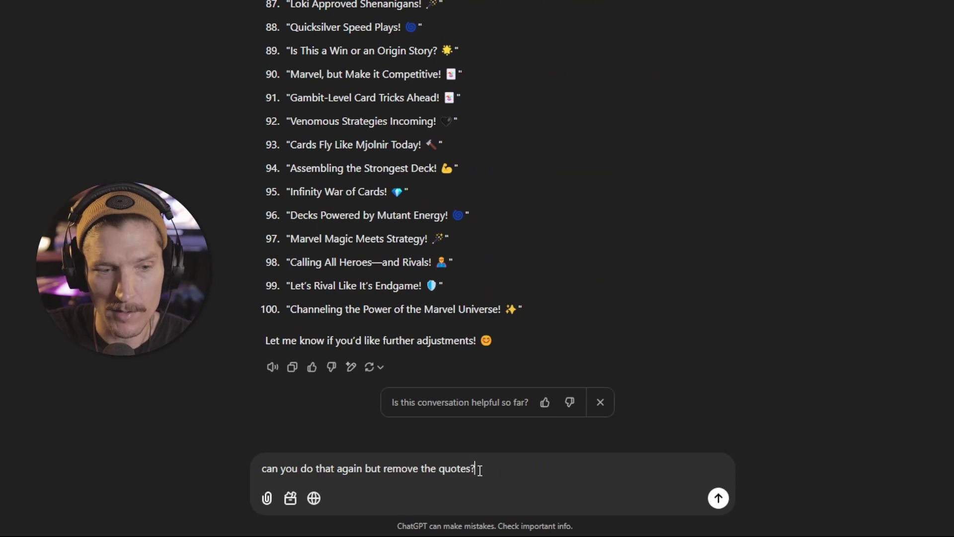
pyautogui.press('Return')
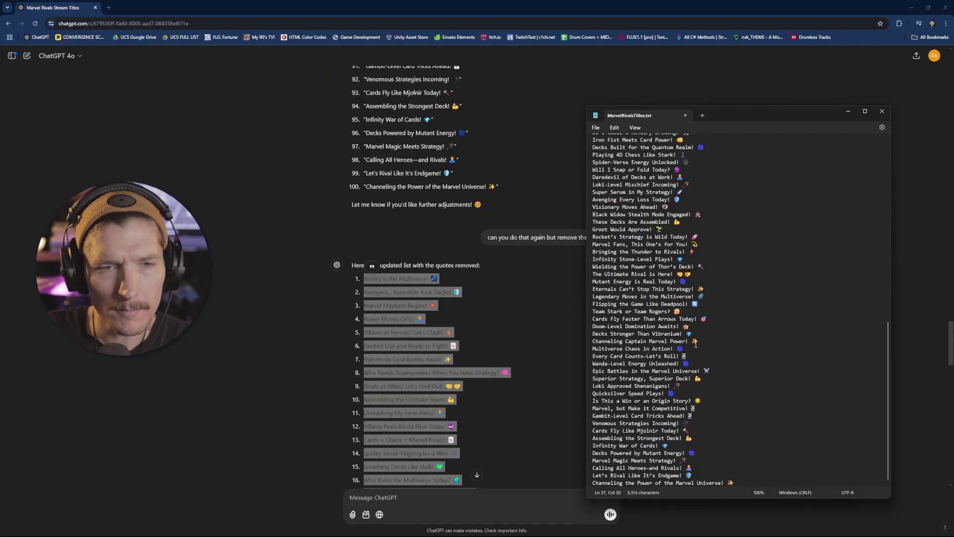
# Review the titles in MarvelRivalsTitles.txt and ask ChatGPT to tone down their cheesiness a bit
pyautogui.scroll(10, 705, 332)
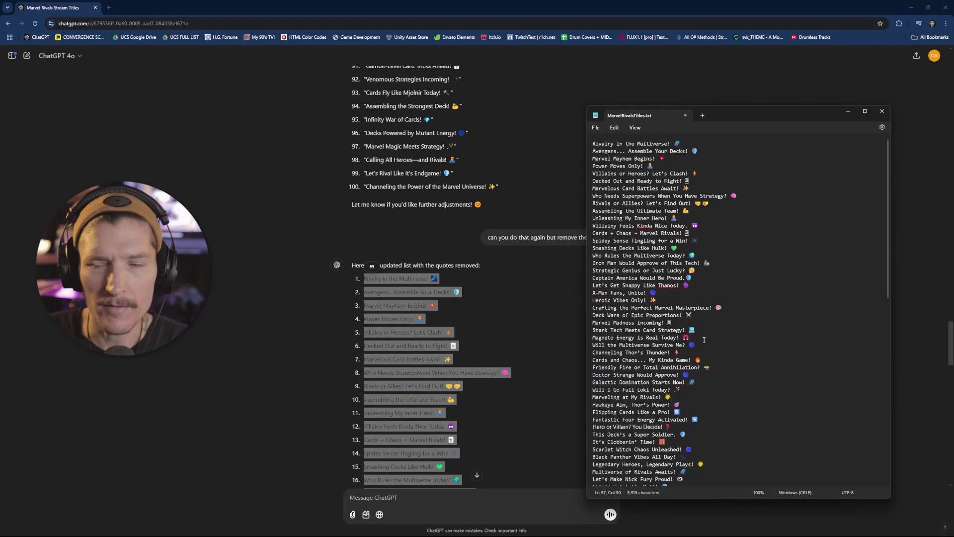
pyautogui.scroll(-3, 693, 264)
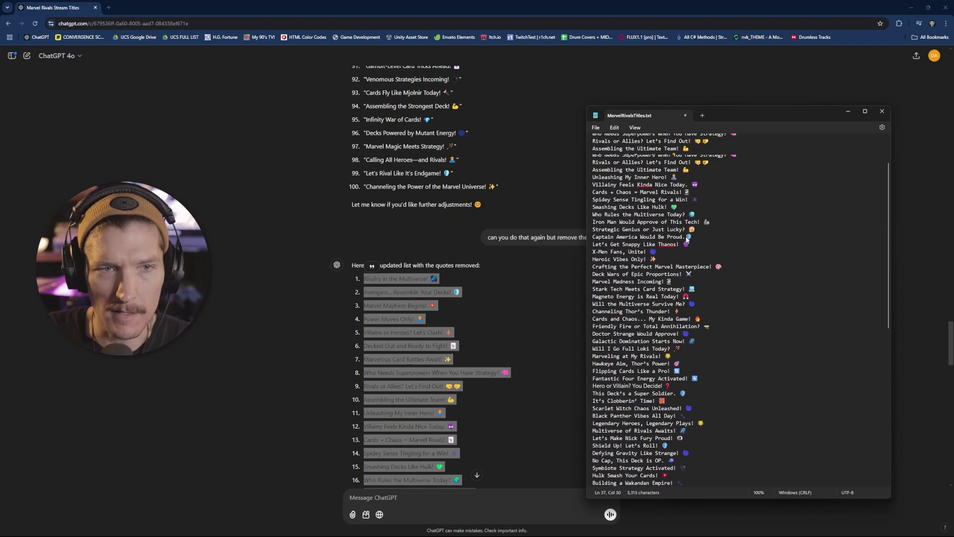
pyautogui.scroll(5, 693, 263)
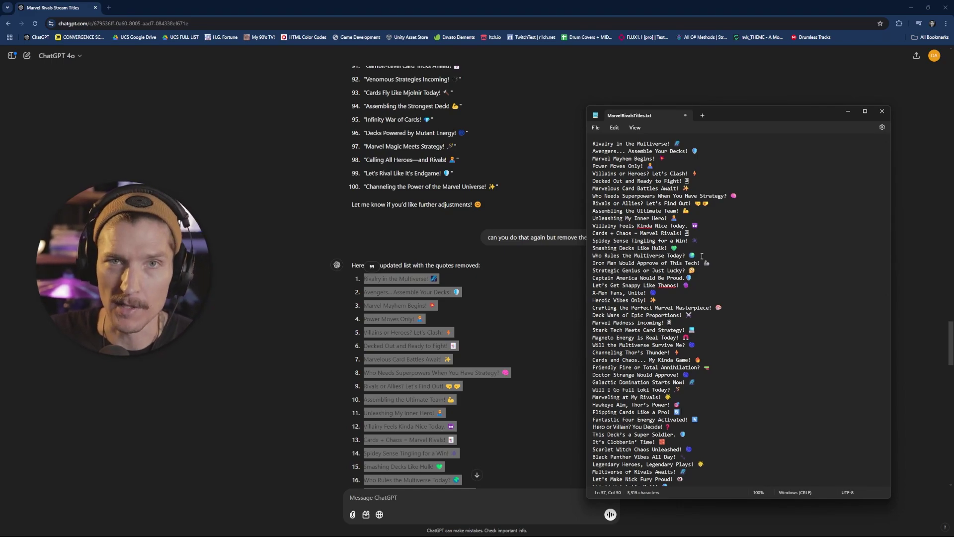
pyautogui.click(655, 256)
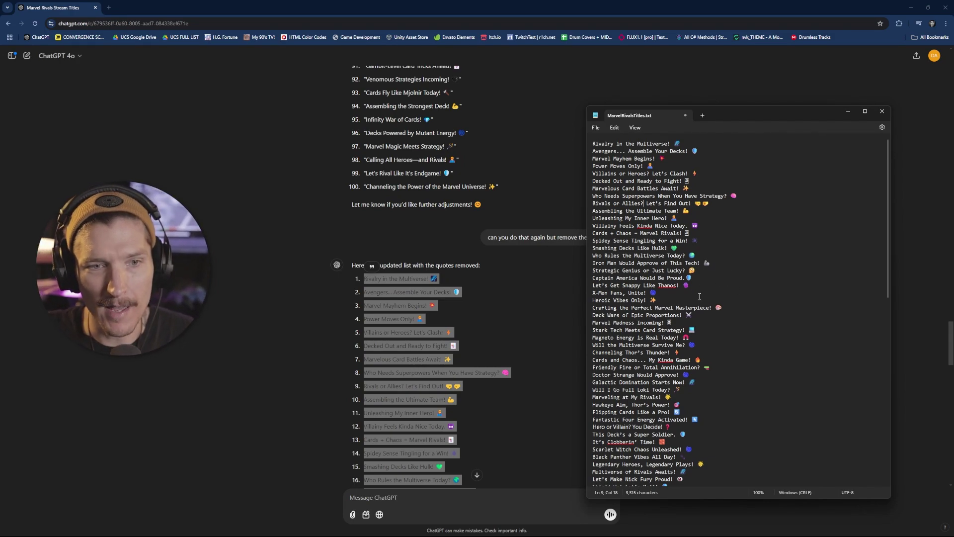
pyautogui.click(474, 501)
pyautogui.write('hey, these se')
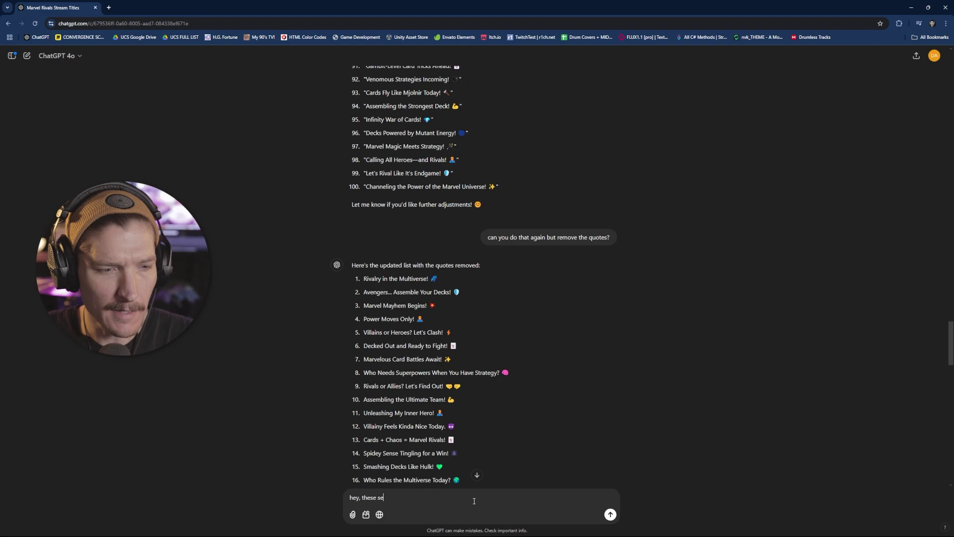
pyautogui.write('em a little chees')
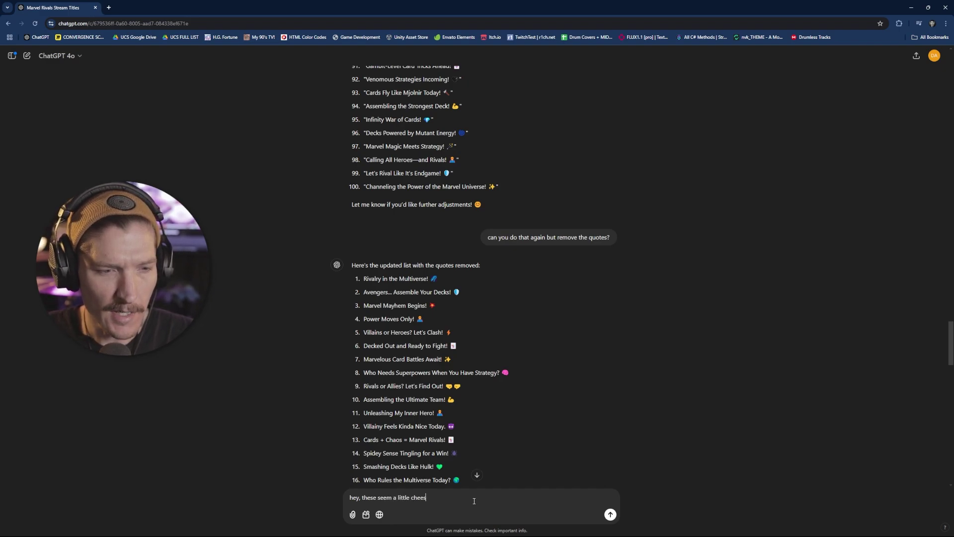
pyautogui.write('y, can you to')
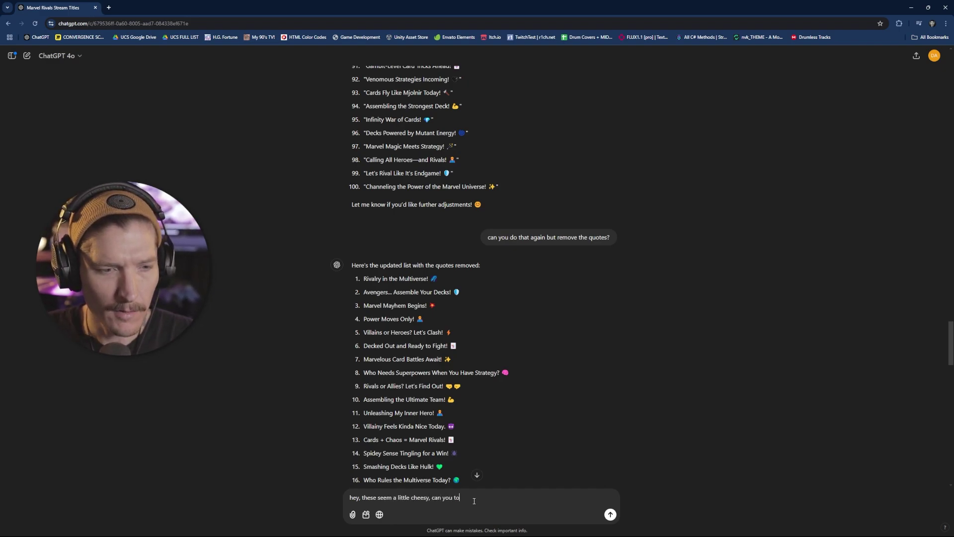
pyautogui.write('ne that down')
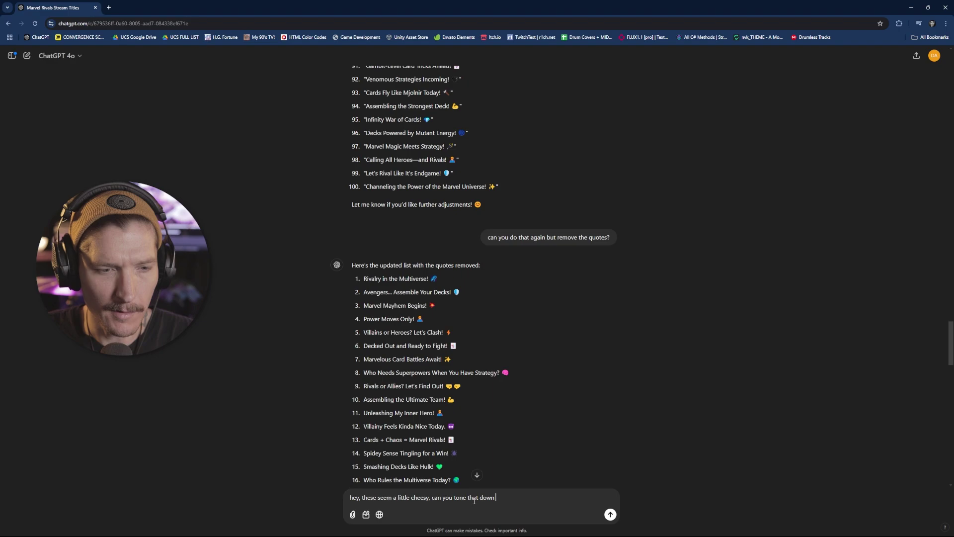
pyautogui.write(' a bit?')
pyautogui.press('Return')
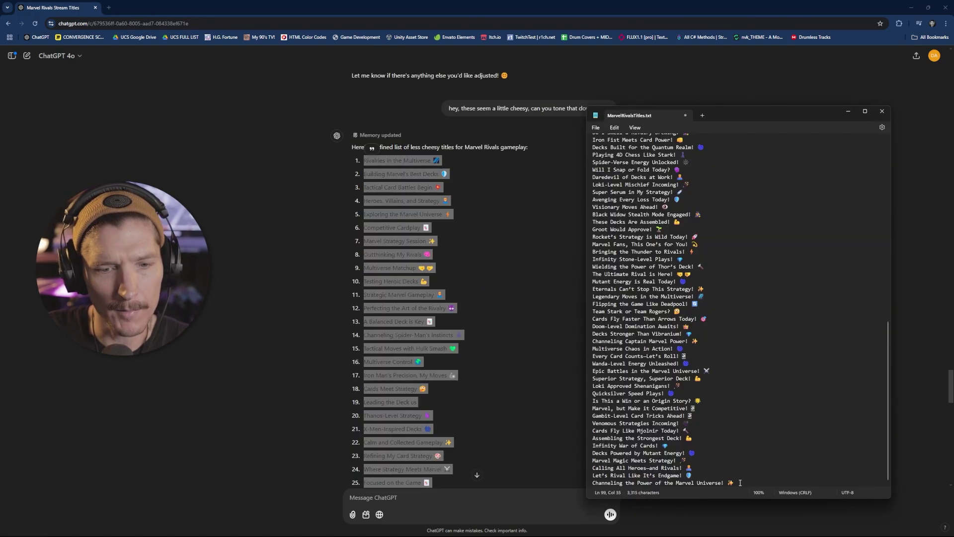
# Append the copied less cheesy titles below the last line of MarvelRivalsTitles.txt, check the combined list and close the file
pyautogui.press('Return')
pyautogui.press('Return')
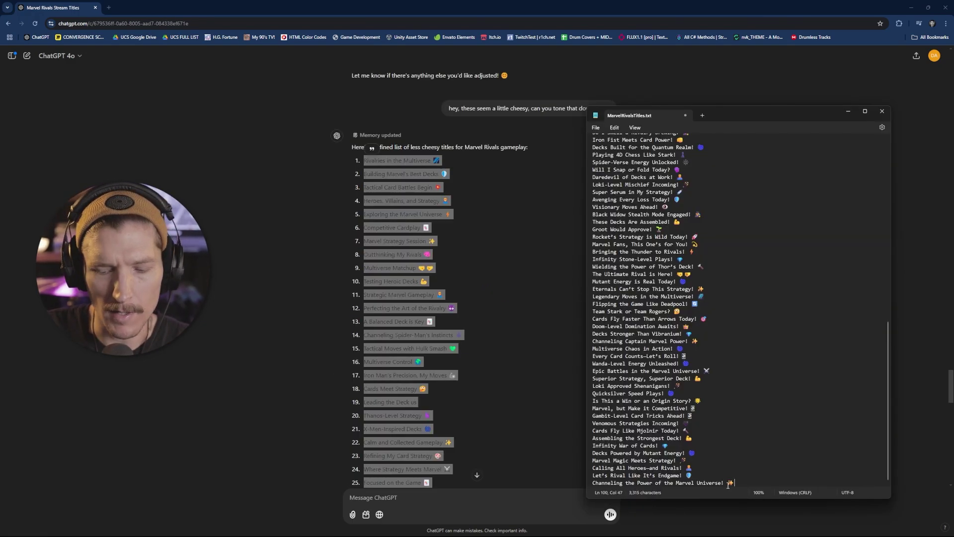
pyautogui.hotkey('ctrl', 'v')
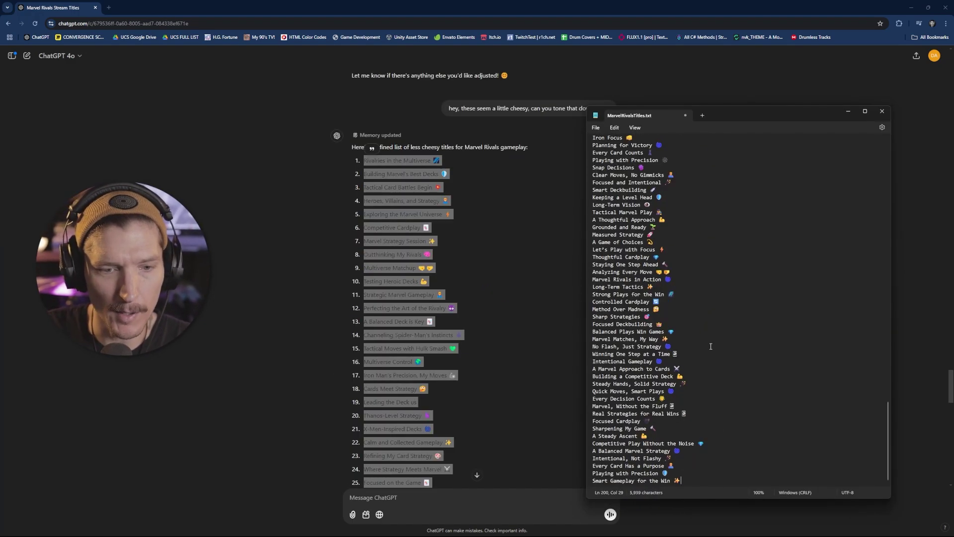
pyautogui.scroll(20, 708, 357)
pyautogui.scroll(10, 708, 357)
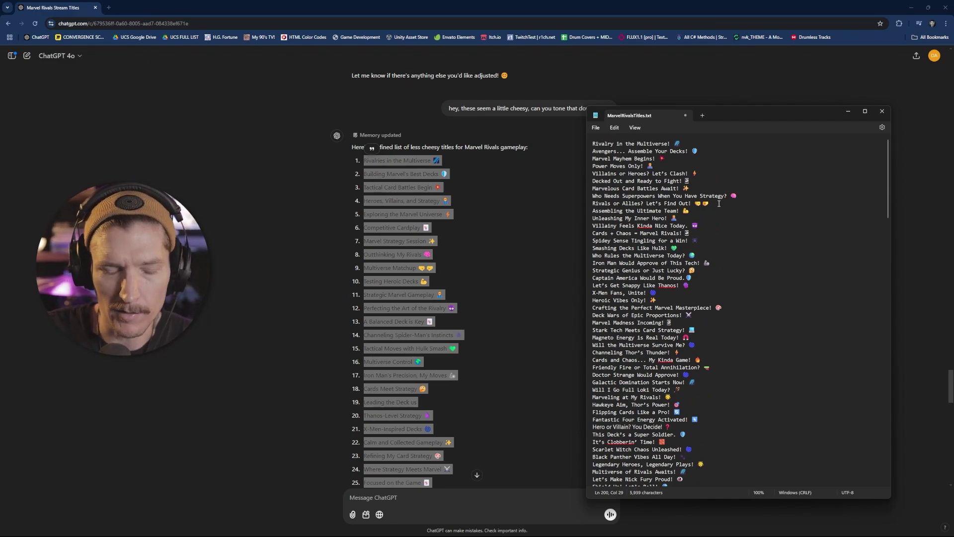
pyautogui.click(882, 111)
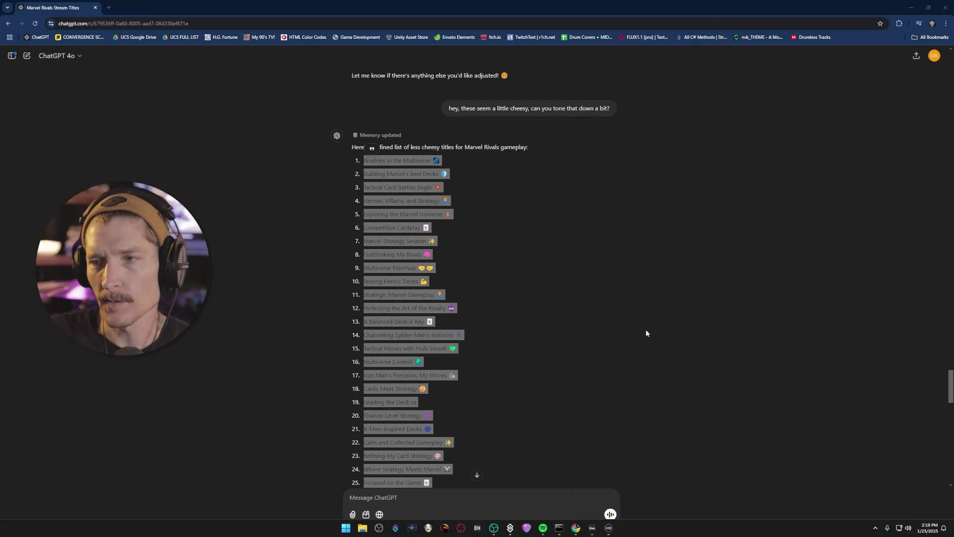
# Switch to Streamer.bot, duplicate the "EDIT STREAM INFO - Mario Kart 8" action and rename the copy "EDIT STREAM INFO - Marvel Rivals"
pyautogui.hotkey('alt', 'Tab')
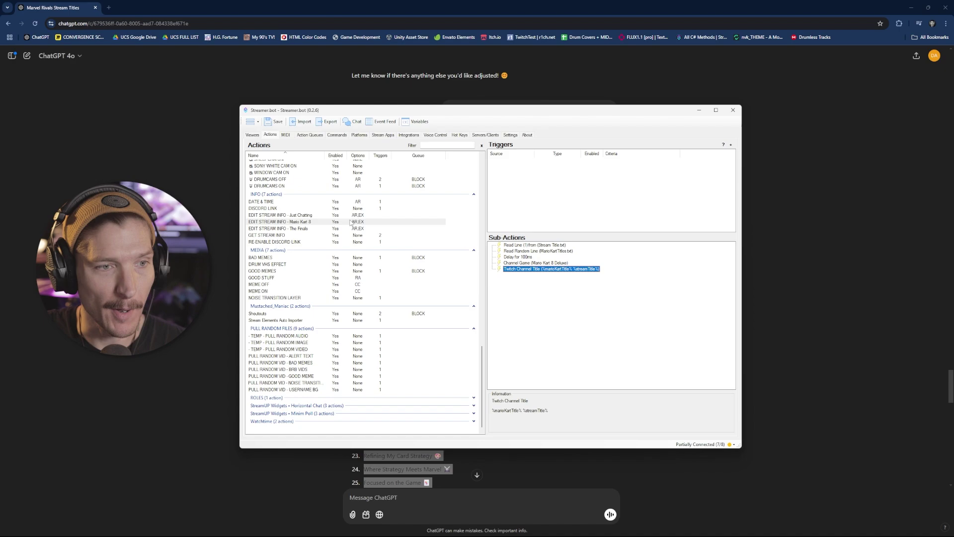
pyautogui.rightClick(300, 222)
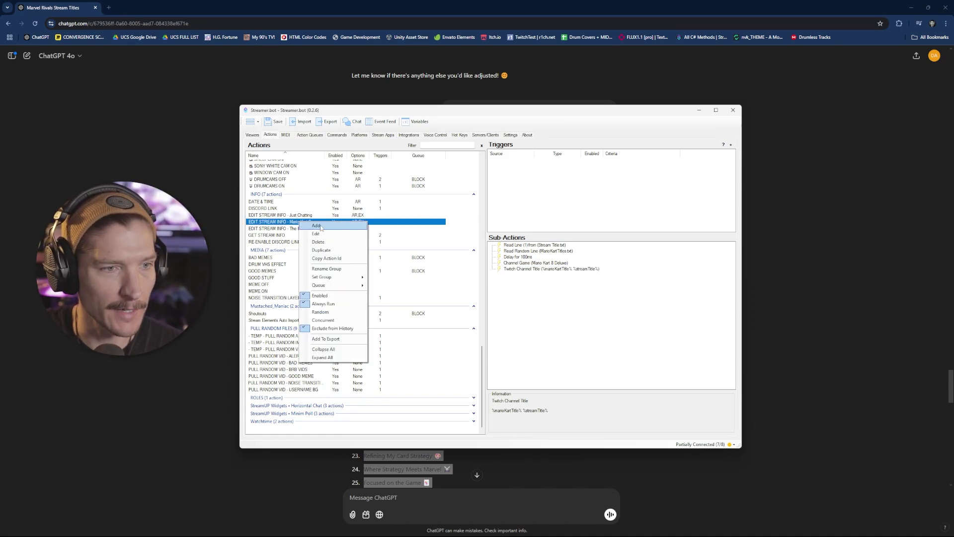
pyautogui.click(323, 251)
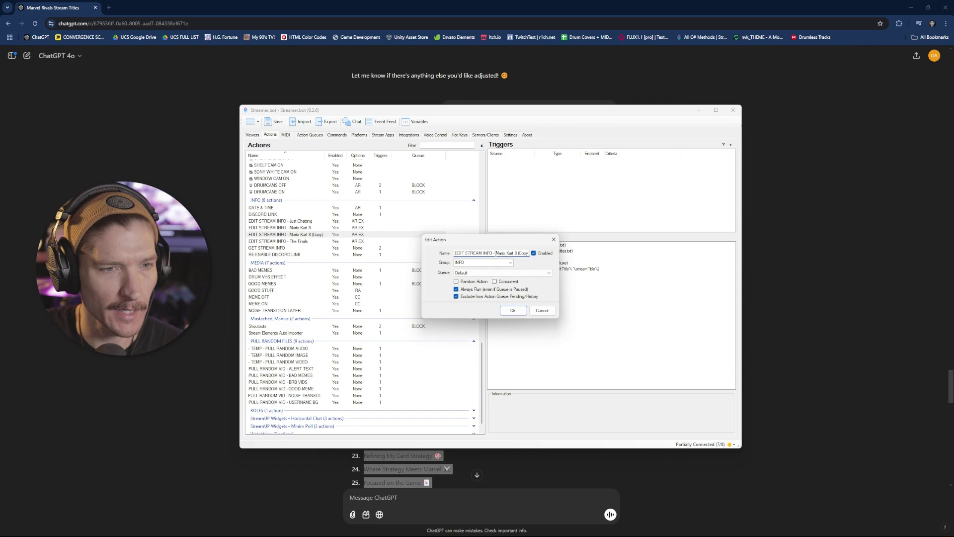
pyautogui.moveTo(496, 254); pyautogui.dragTo(660, 262)
pyautogui.press('BackSpace')
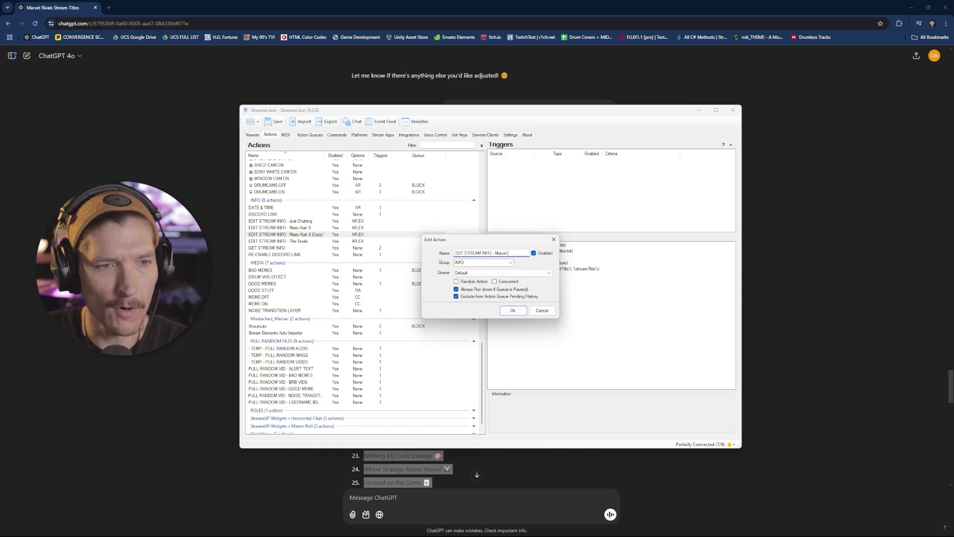
pyautogui.write('Marvel Rivals Titl')
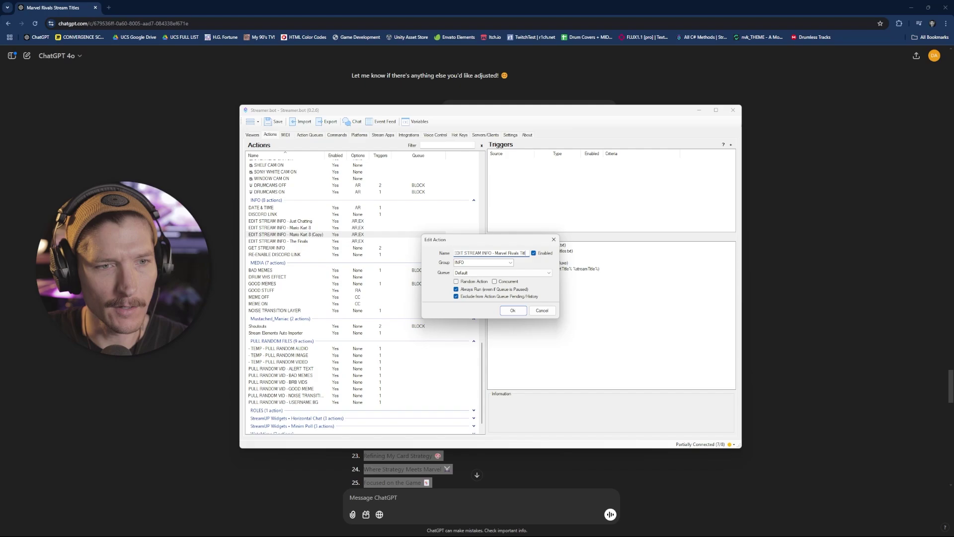
pyautogui.write('es')
pyautogui.press('Return')
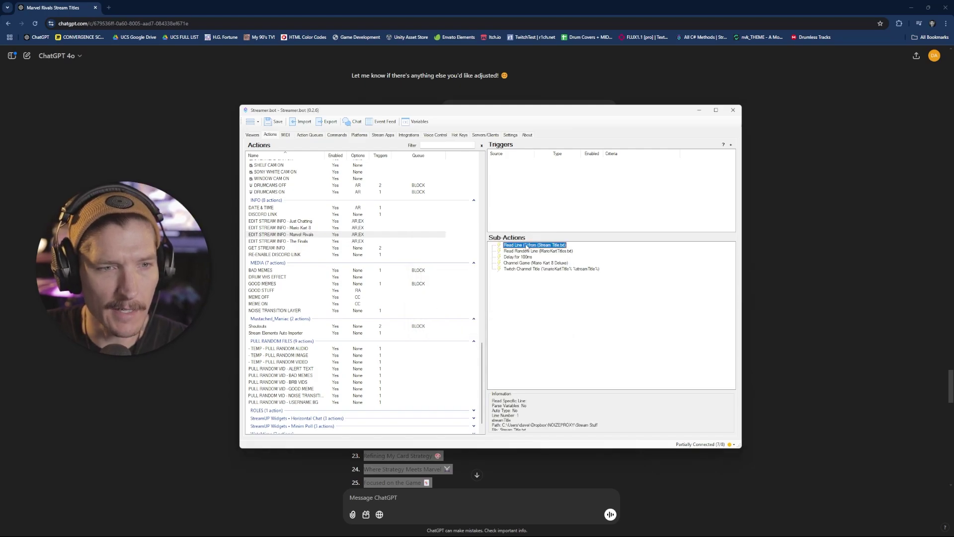
# Check the file path and variable name in the Marvel Rivals action's Stream Title.txt sub-action and accept its settings
pyautogui.doubleClick(526, 246)
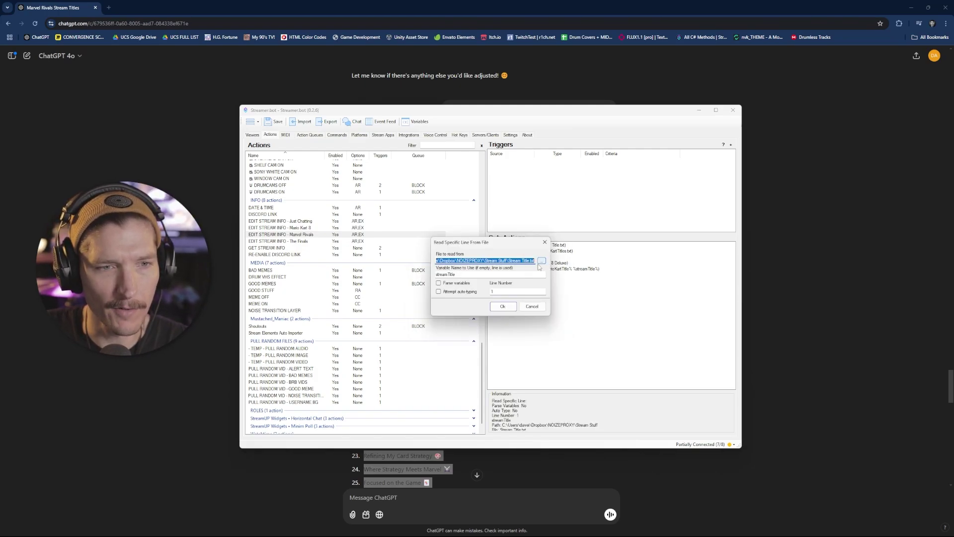
pyautogui.click(504, 307)
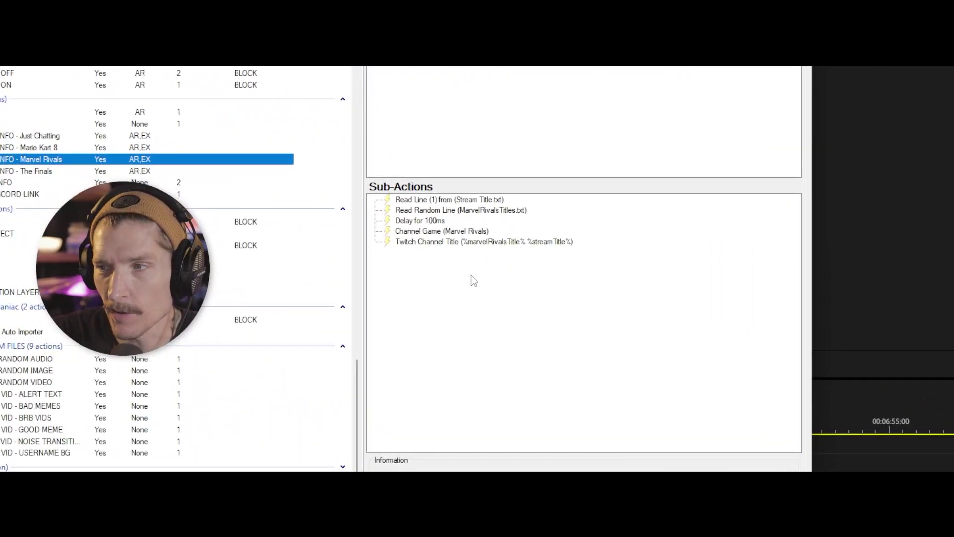
# Open a new File IO Write To File sub-action, examine its file and text fields, and cancel it
pyautogui.rightClick(475, 281)
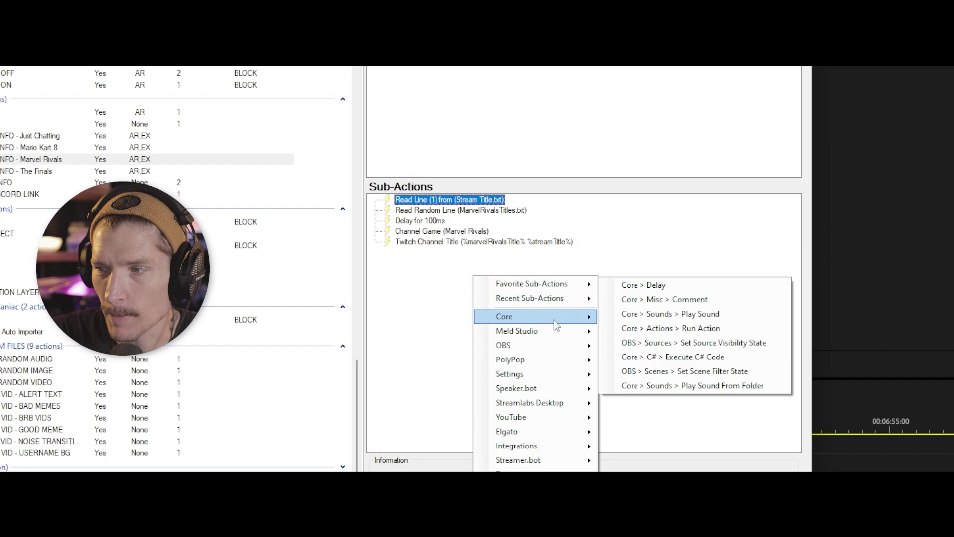
pyautogui.moveTo(549, 346)
pyautogui.moveTo(484, 254)
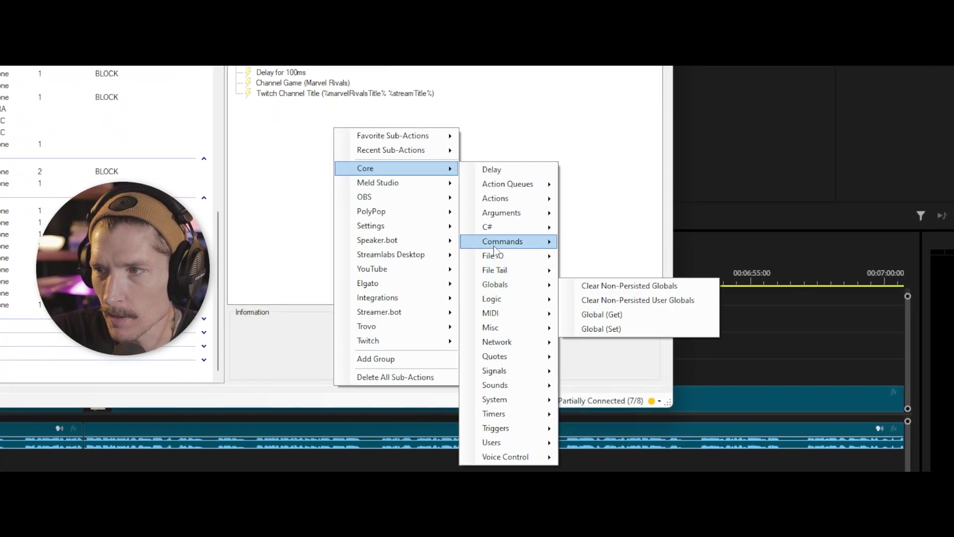
pyautogui.moveTo(502, 276)
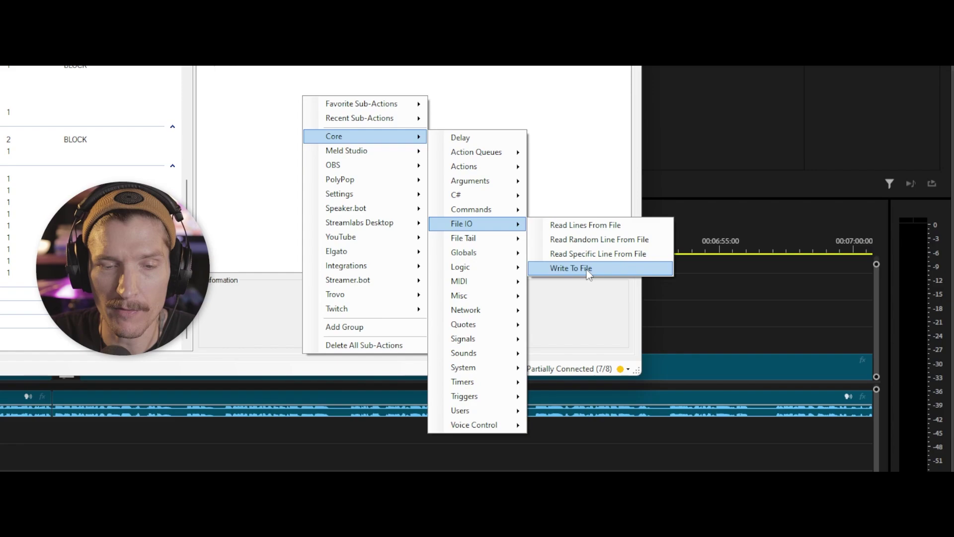
pyautogui.click(587, 269)
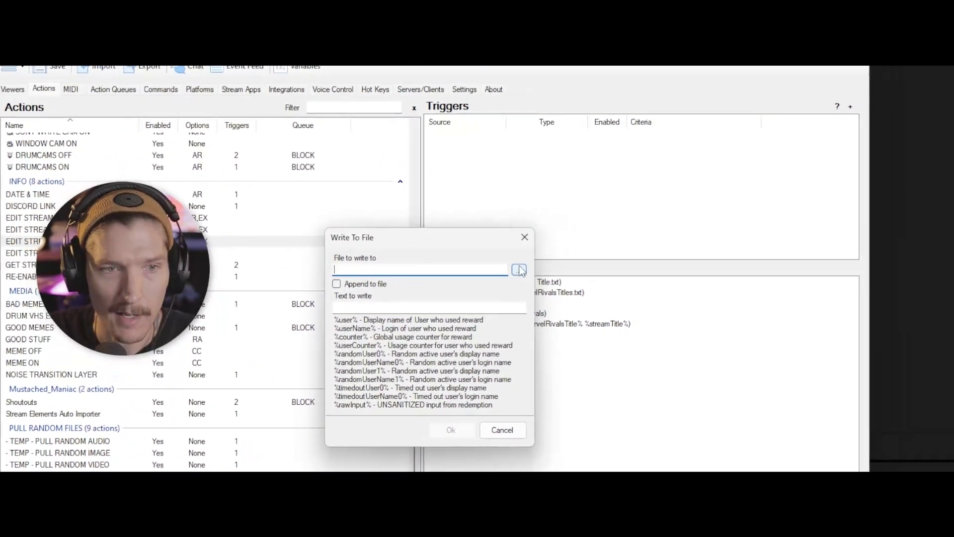
pyautogui.click(490, 273)
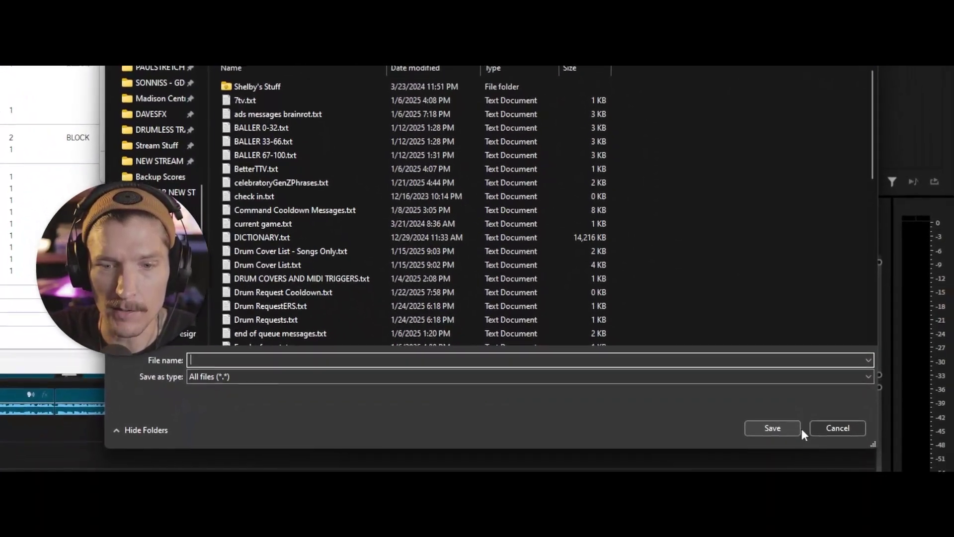
pyautogui.click(837, 427)
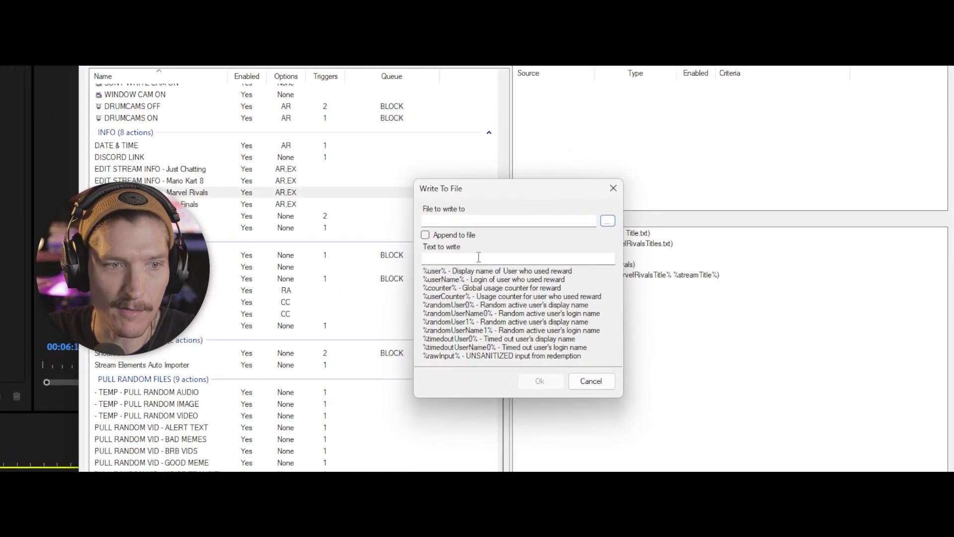
pyautogui.click(479, 258)
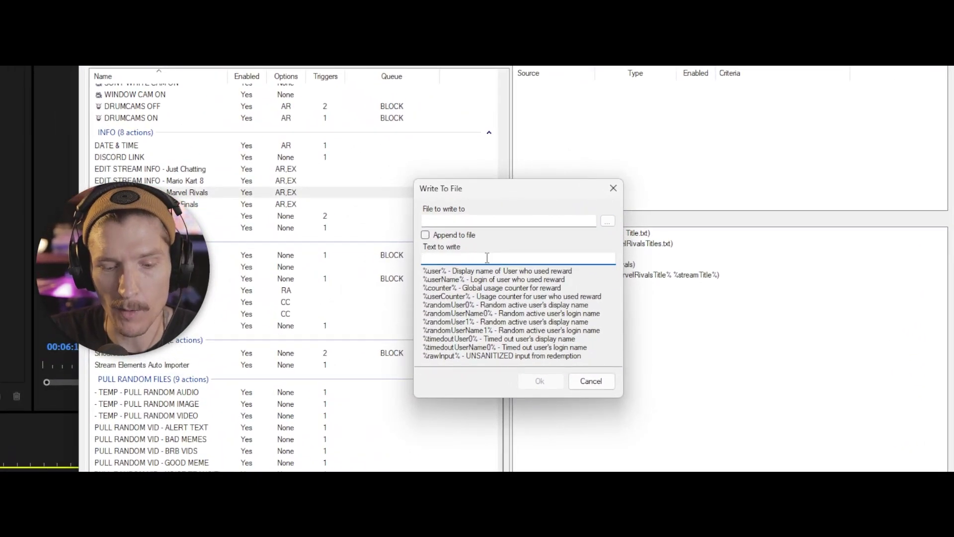
pyautogui.write('%')
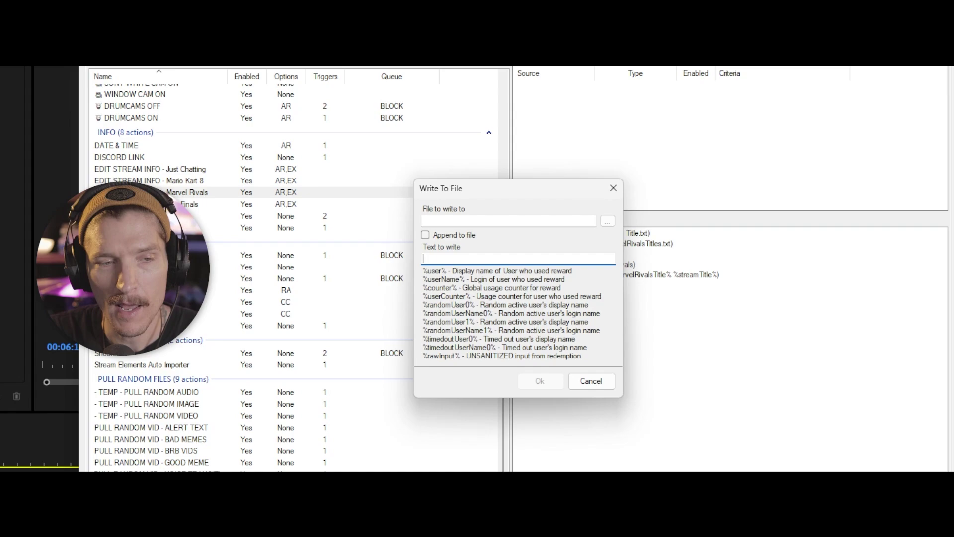
pyautogui.press('BackSpace')
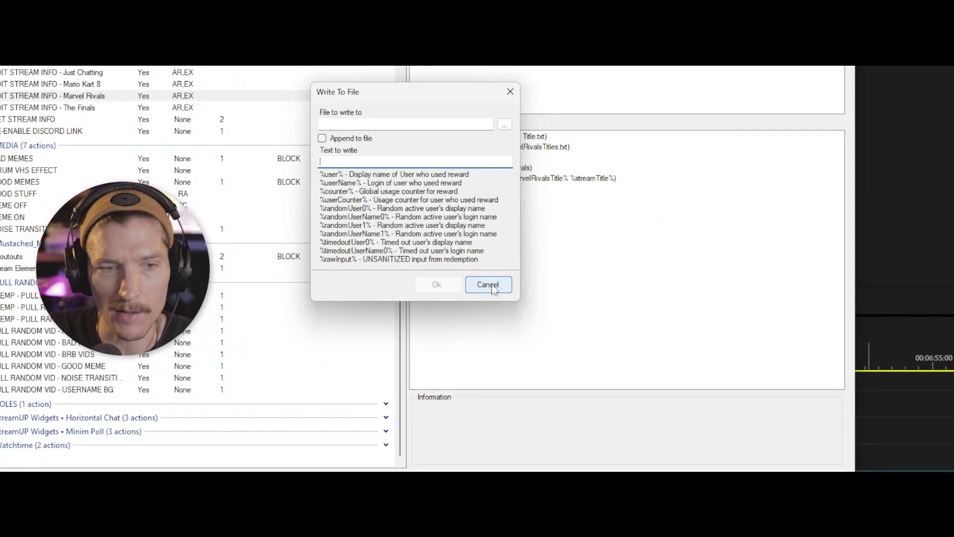
pyautogui.click(486, 285)
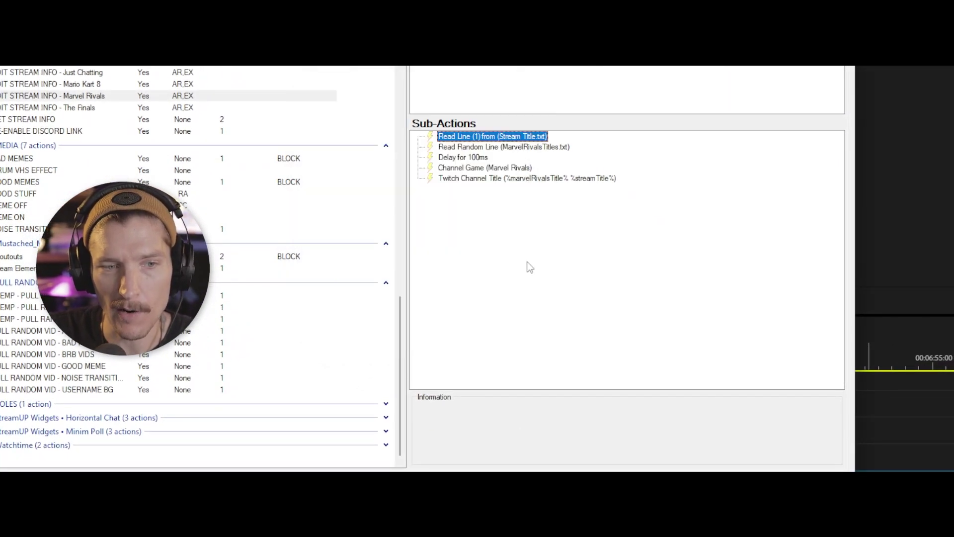
pyautogui.click(541, 237)
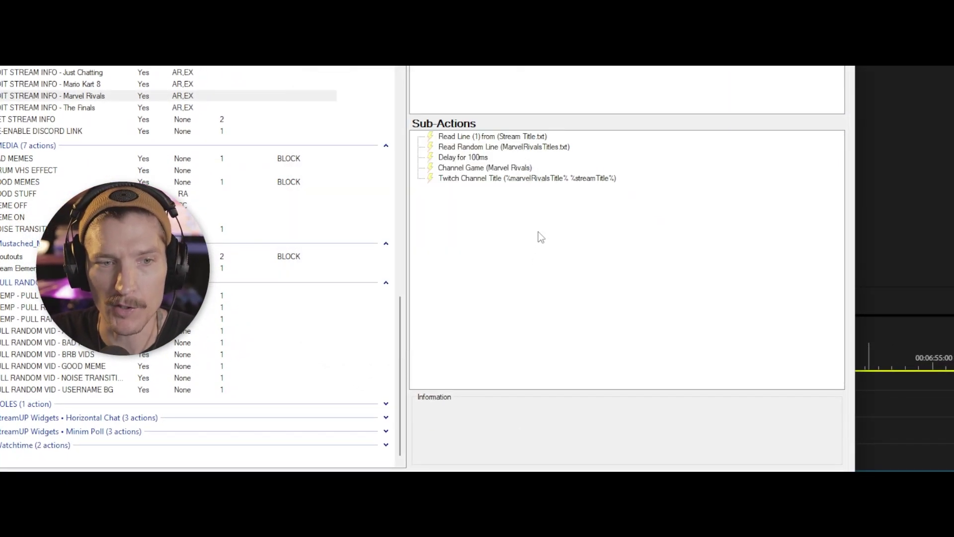
# Open a new File IO Read Lines From File sub-action, examine its options and cancel it
pyautogui.rightClick(570, 223)
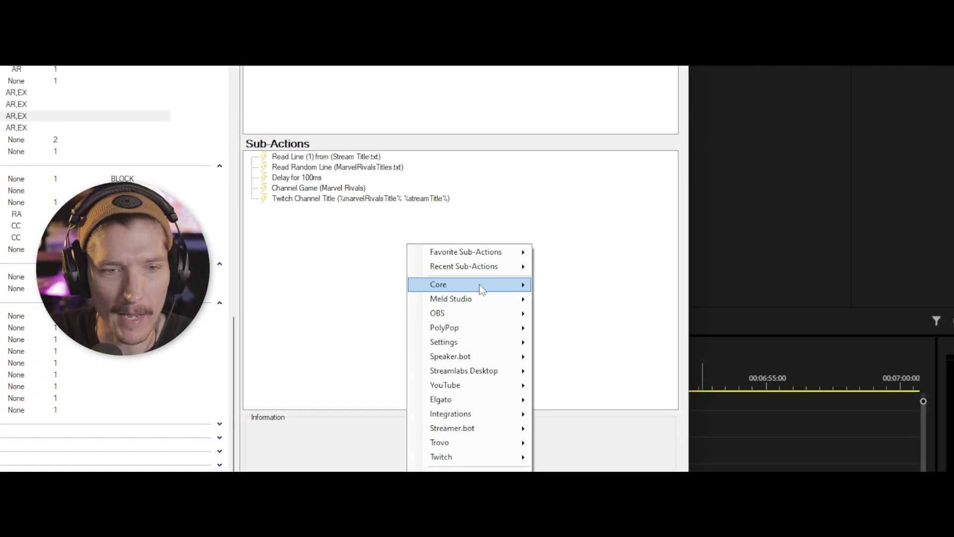
pyautogui.moveTo(511, 295)
pyautogui.moveTo(589, 383)
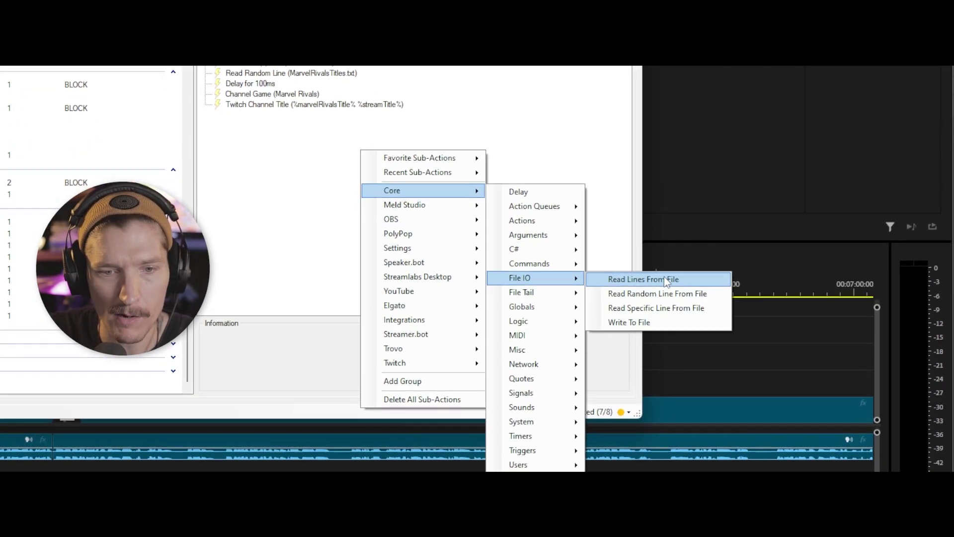
pyautogui.click(660, 283)
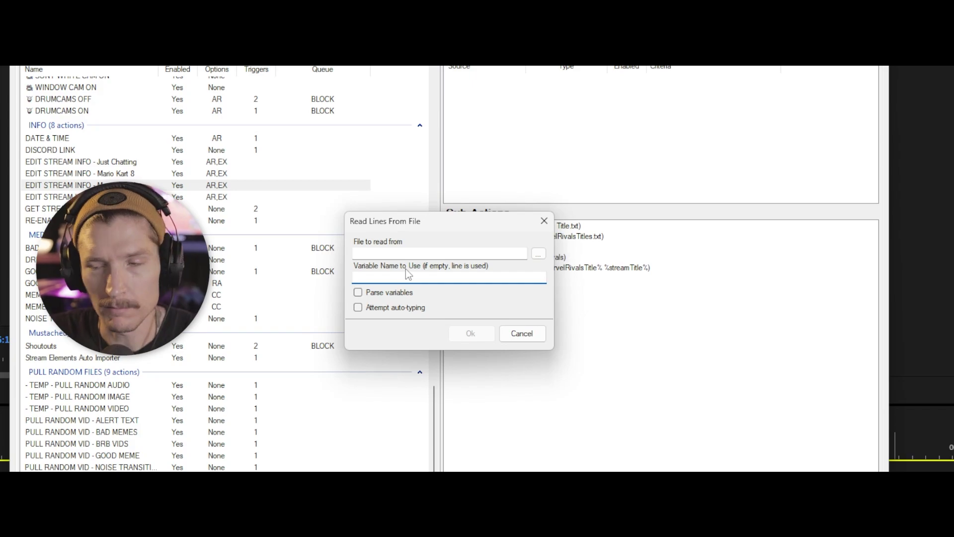
pyautogui.click(521, 333)
# Open a new File IO Read Random Line From File sub-action and examine its variable, overwrite and count options
pyautogui.rightClick(619, 308)
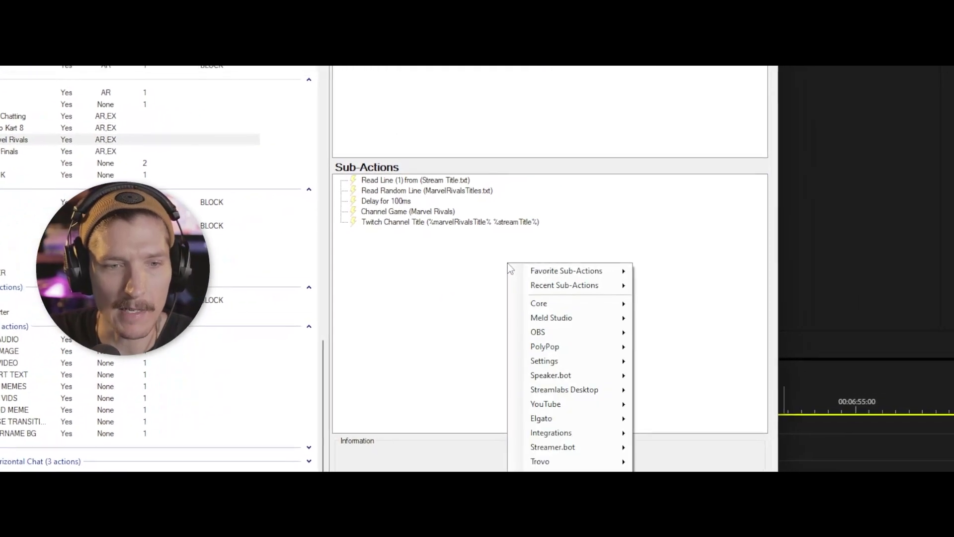
pyautogui.moveTo(544, 304)
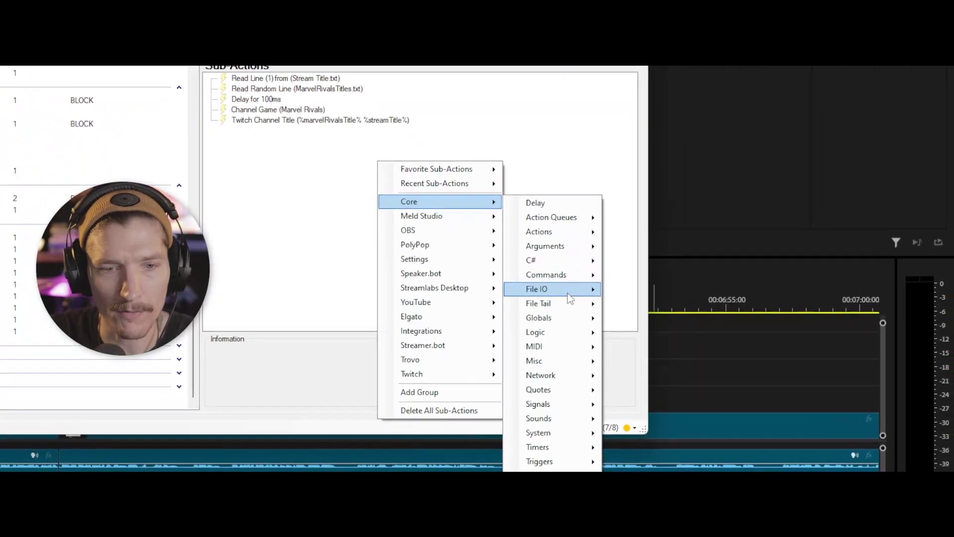
pyautogui.moveTo(568, 293)
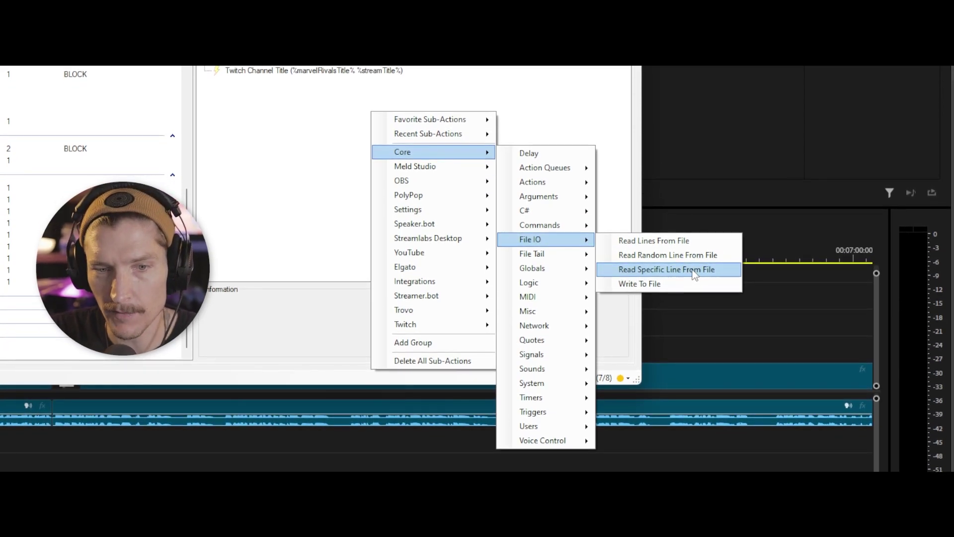
pyautogui.click(666, 255)
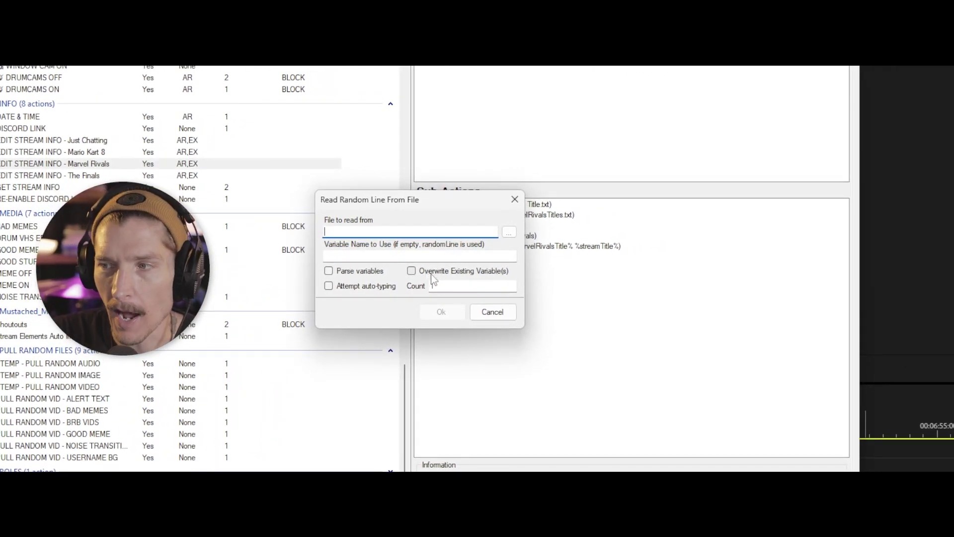
pyautogui.click(436, 286)
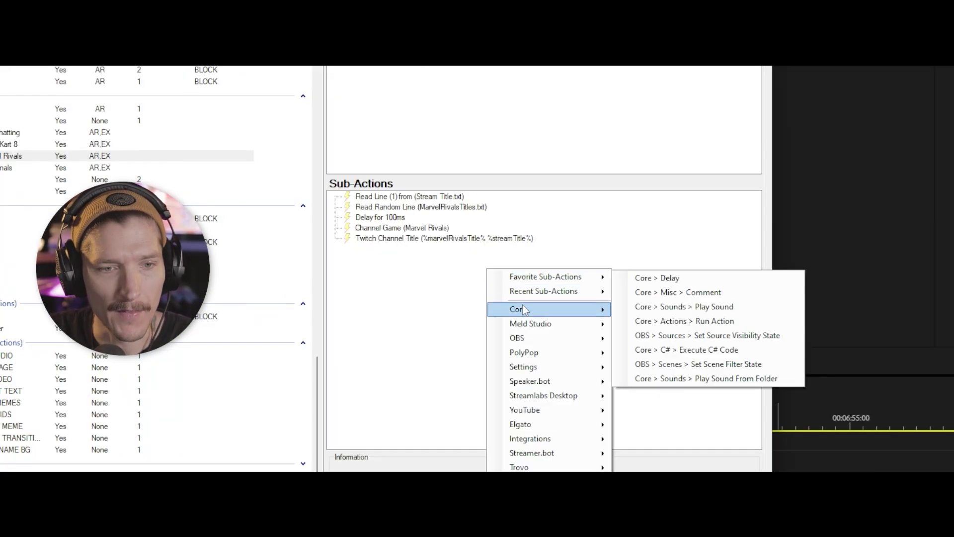
# Open a new File IO Read Specific Line From File sub-action and examine its line number and variable name fields
pyautogui.moveTo(571, 307)
pyautogui.moveTo(529, 296)
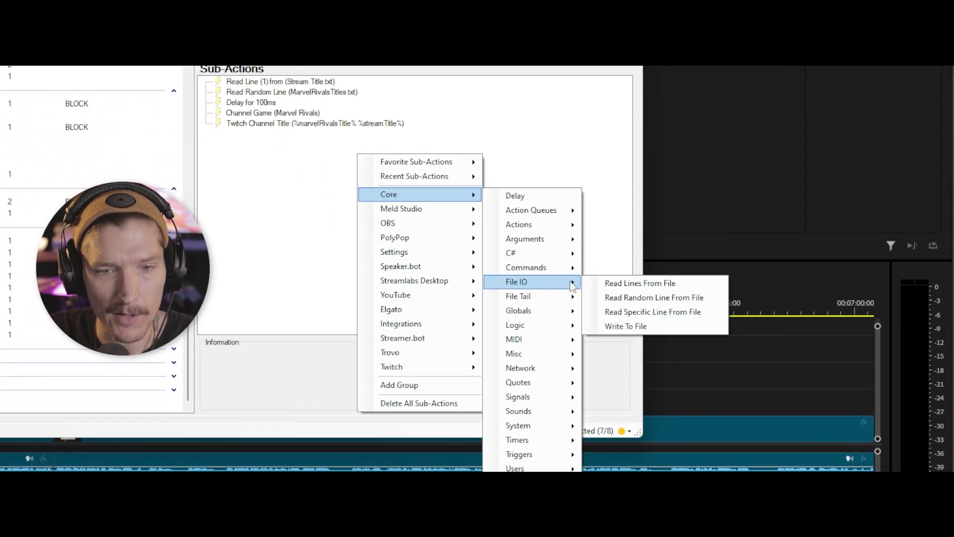
pyautogui.click(633, 321)
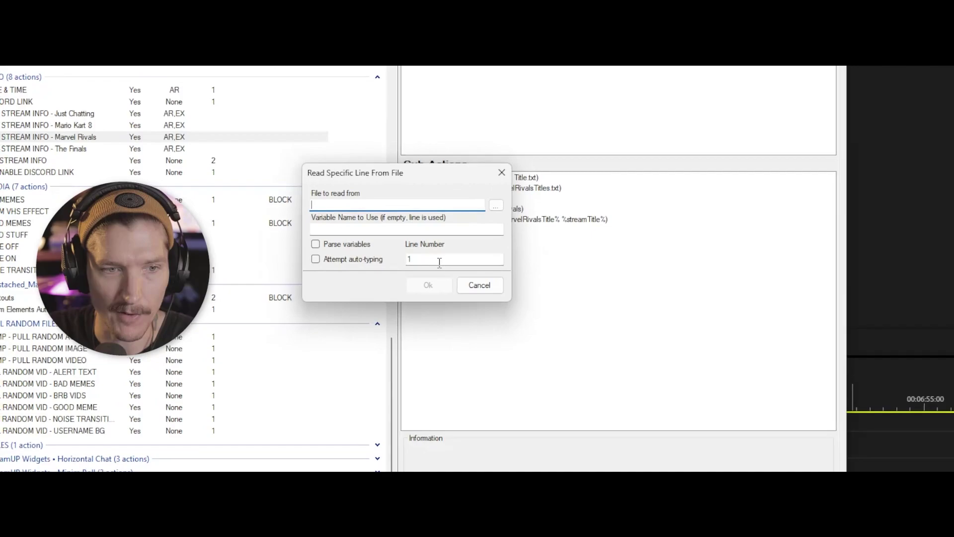
pyautogui.doubleClick(329, 224)
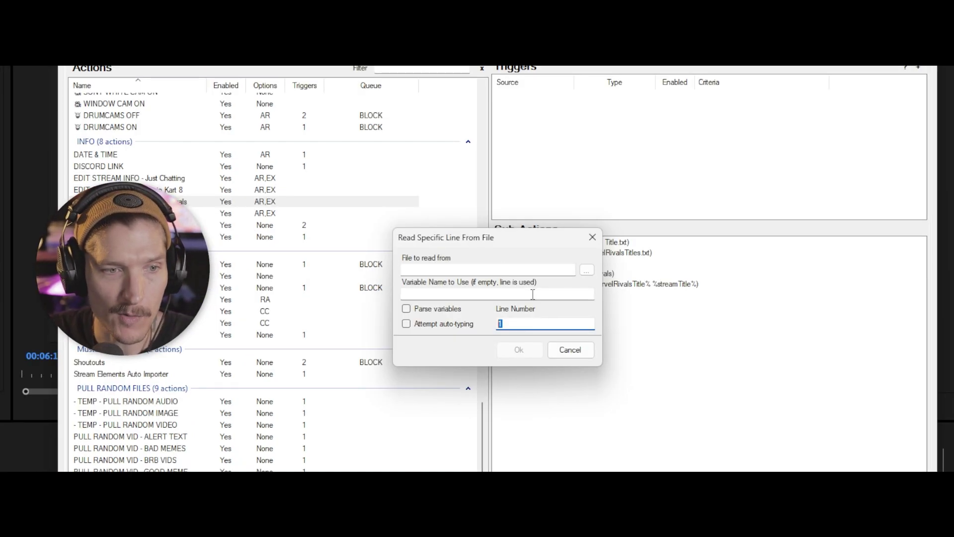
pyautogui.click(471, 292)
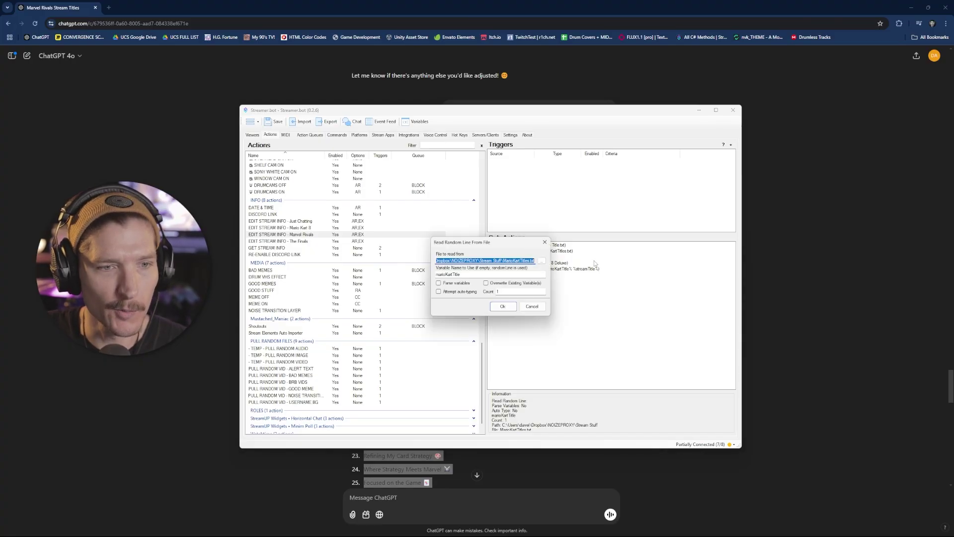
# Choose MarvelRivalsTitles.txt from the Stream Stuff folder as the file for the Marvel Rivals action's Read Random Line sub-action
pyautogui.click(542, 260)
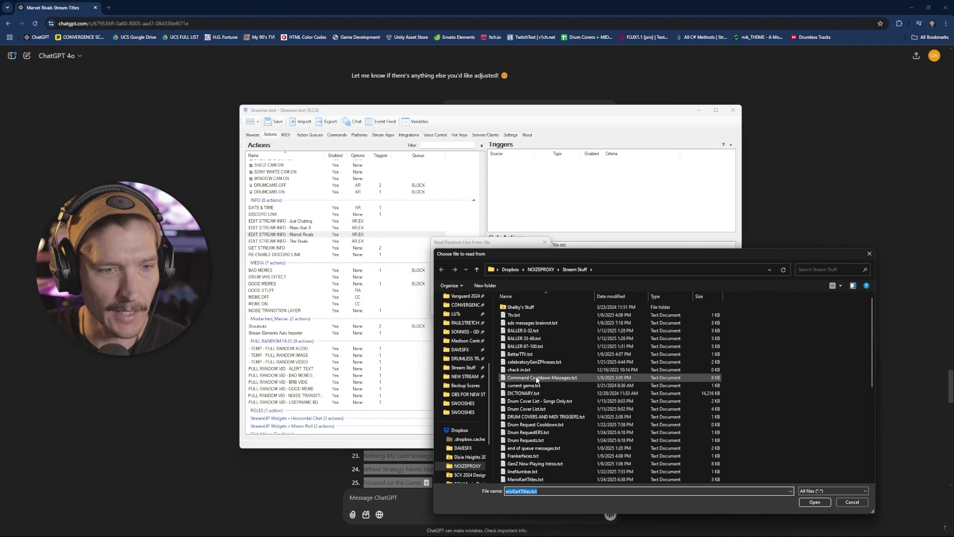
pyautogui.scroll(-8, 537, 380)
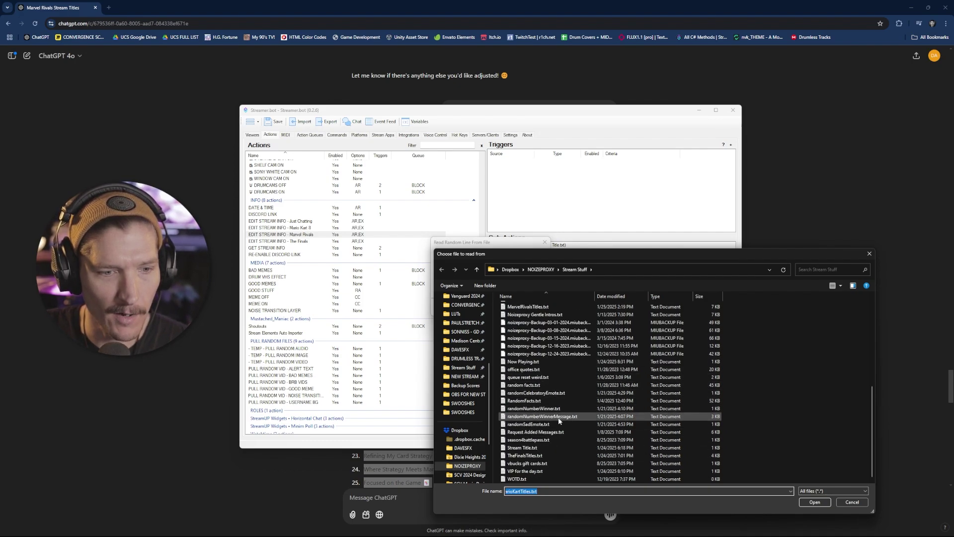
pyautogui.scroll(1, 532, 358)
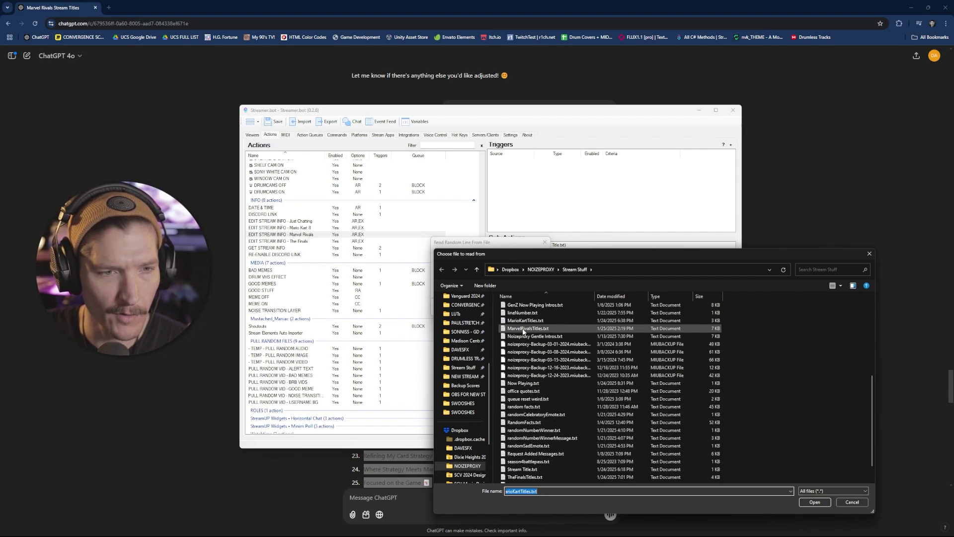
pyautogui.click(523, 330)
pyautogui.press('Return')
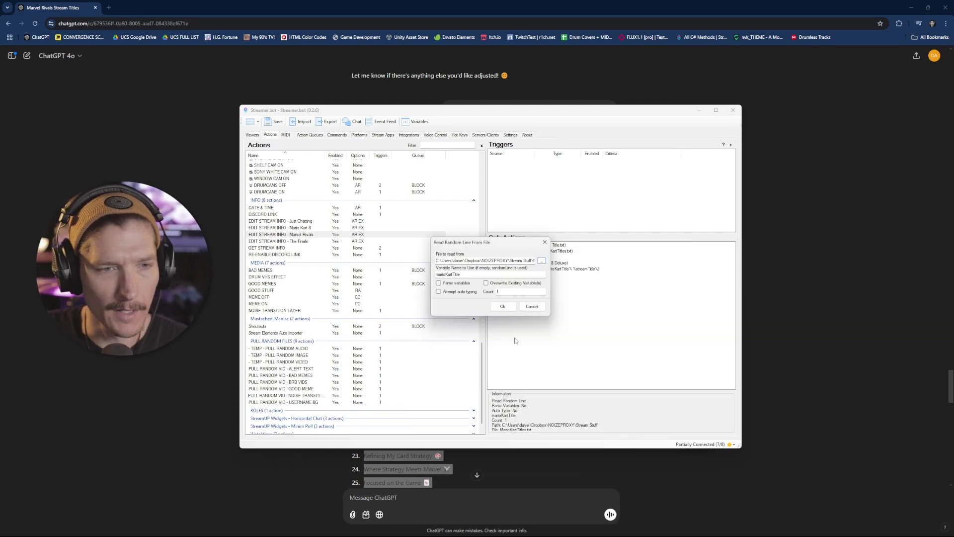
# Set the random line sub-action's variable name to marvelRivalsTitle and accept its settings
pyautogui.doubleClick(464, 276)
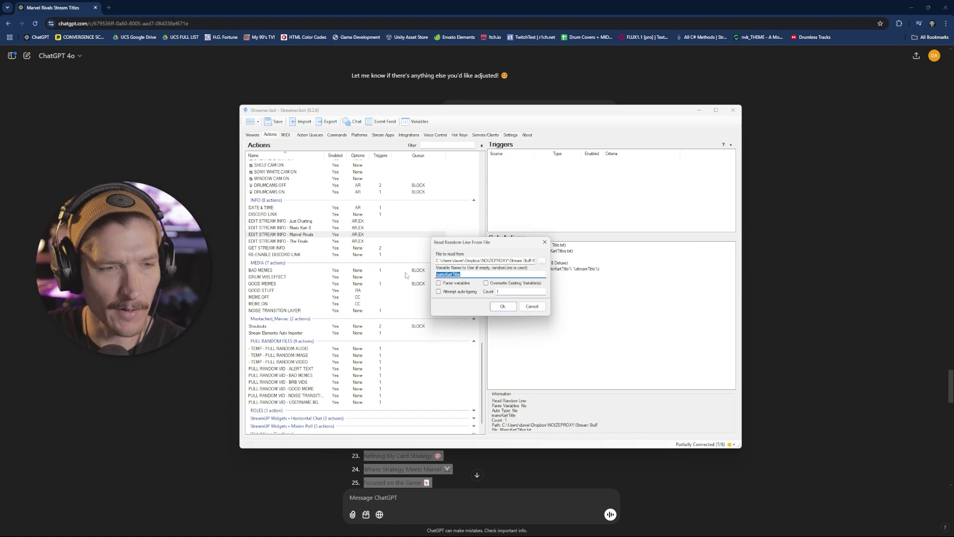
pyautogui.write('ma')
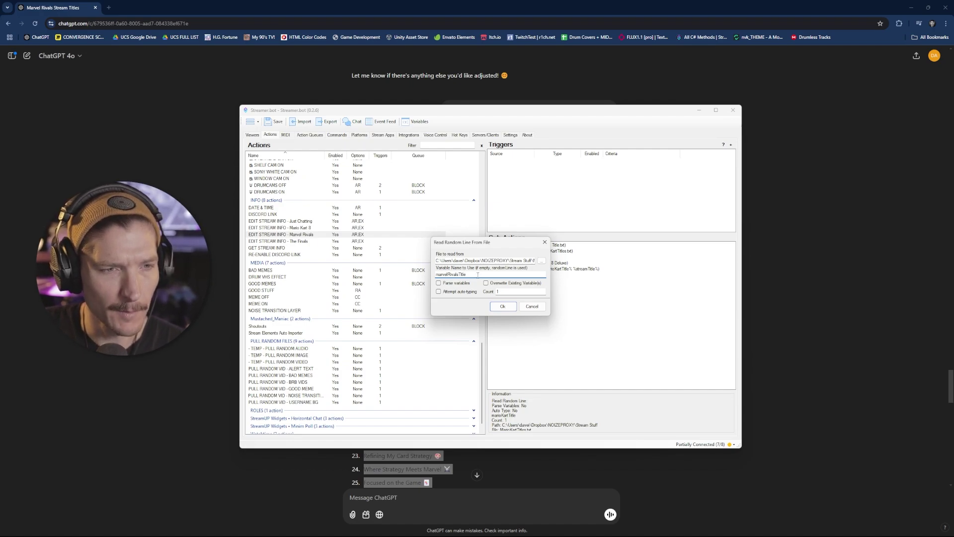
pyautogui.doubleClick(462, 274)
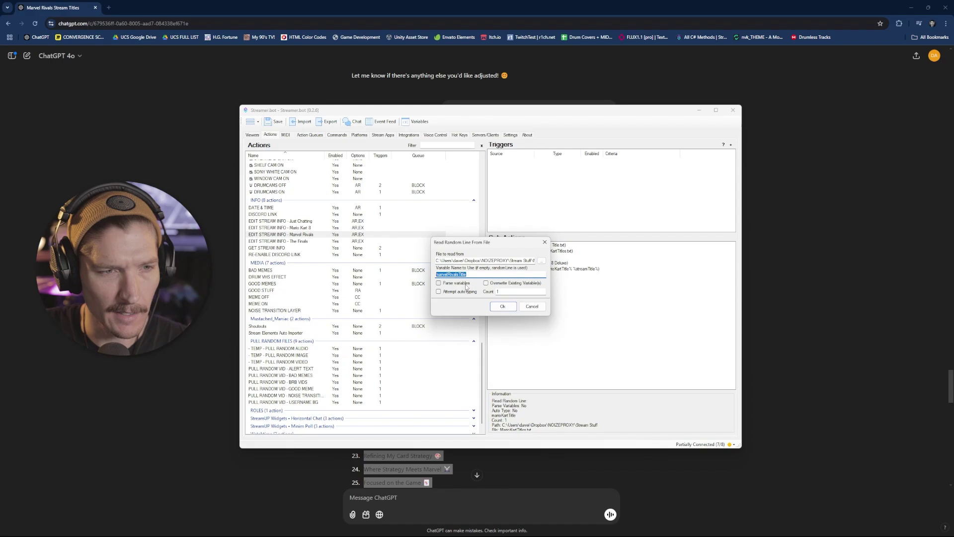
pyautogui.click(436, 275)
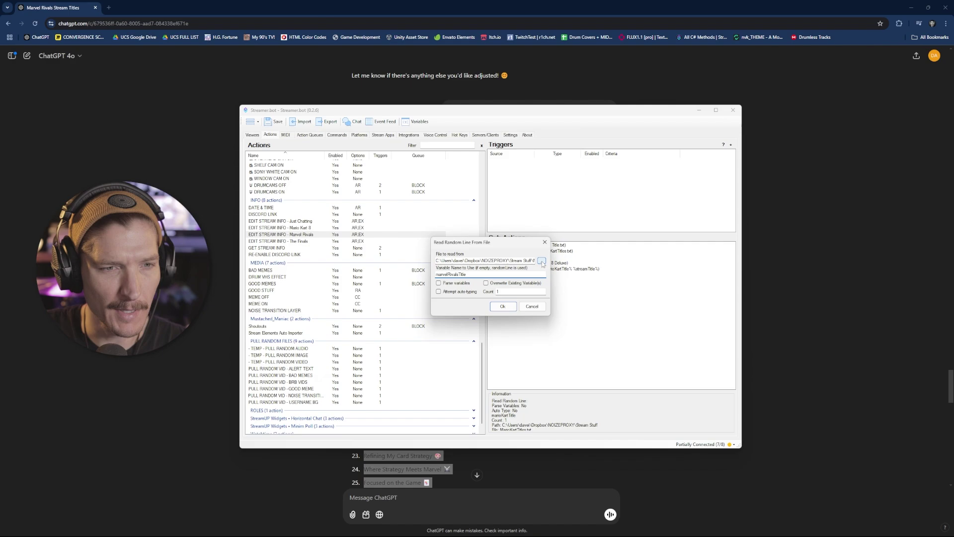
pyautogui.doubleClick(446, 273)
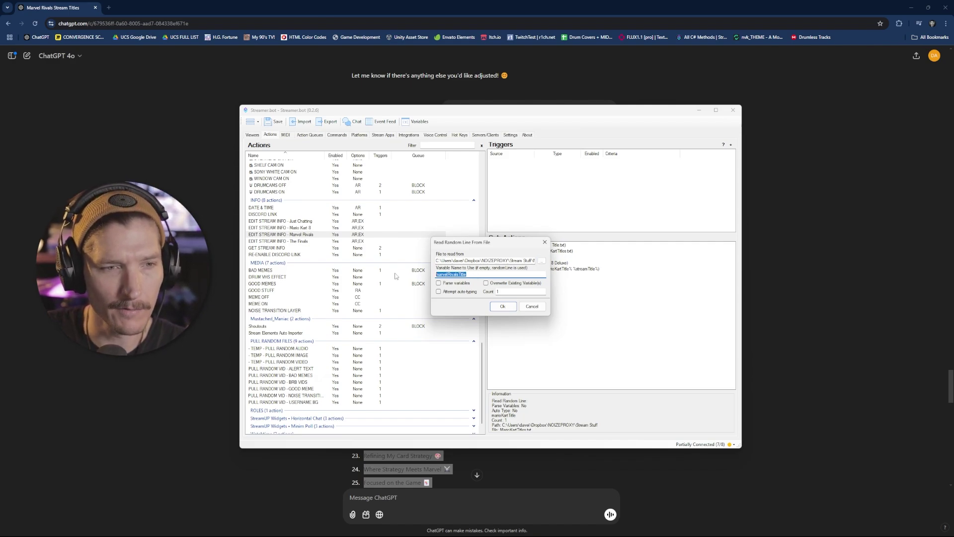
pyautogui.click(502, 306)
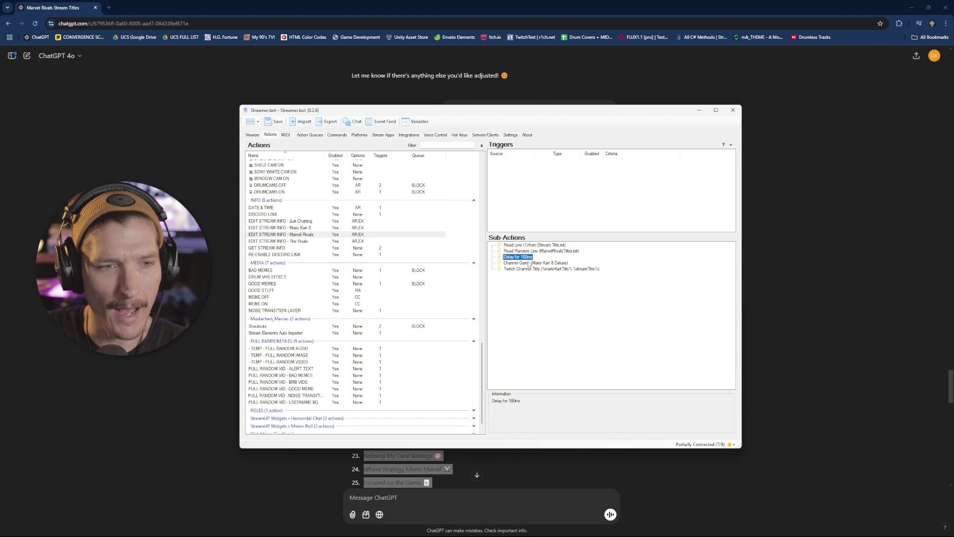
# Examine the Channel Game sub-action's settings and the Twitch channel sub-actions that can be added to the Marvel Rivals action
pyautogui.click(532, 263)
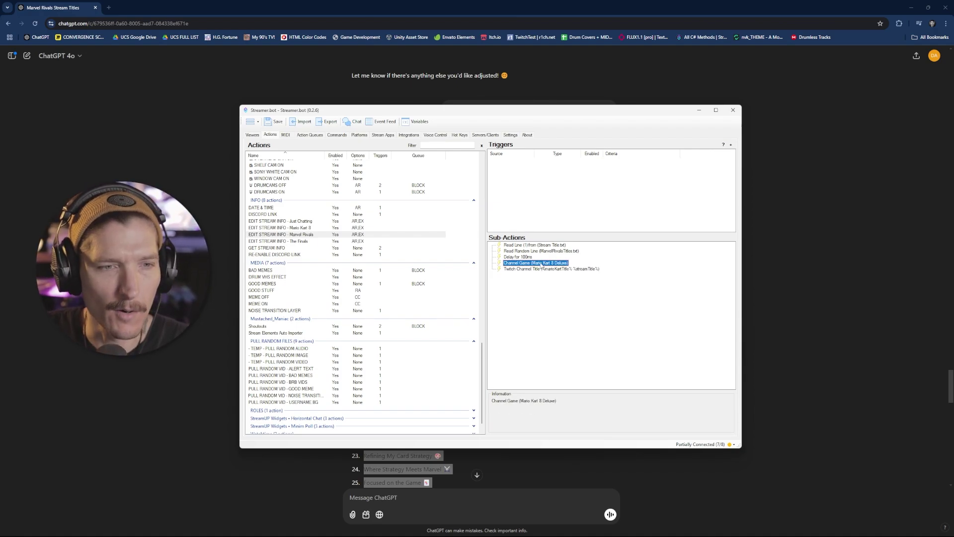
pyautogui.doubleClick(538, 264)
pyautogui.click(531, 306)
pyautogui.rightClick(579, 281)
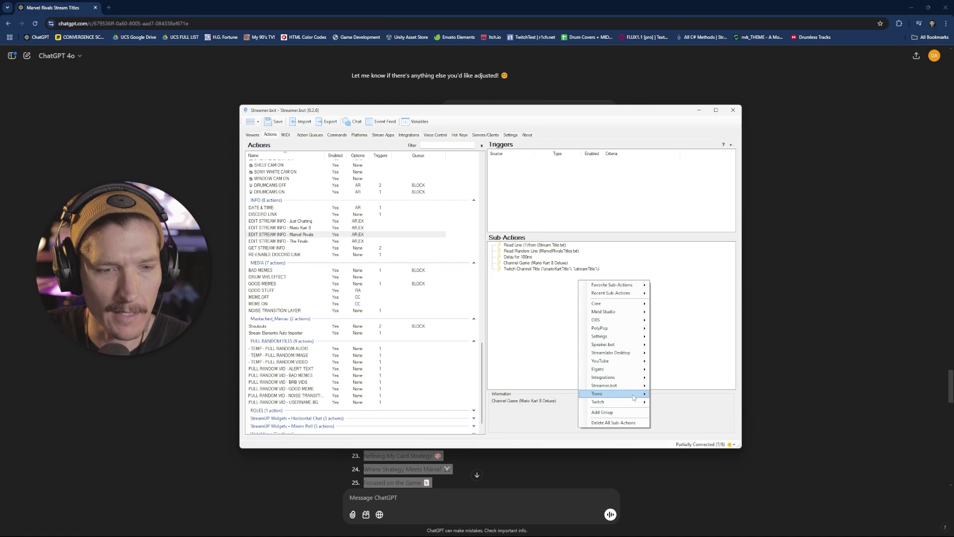
pyautogui.moveTo(620, 403)
pyautogui.moveTo(673, 410)
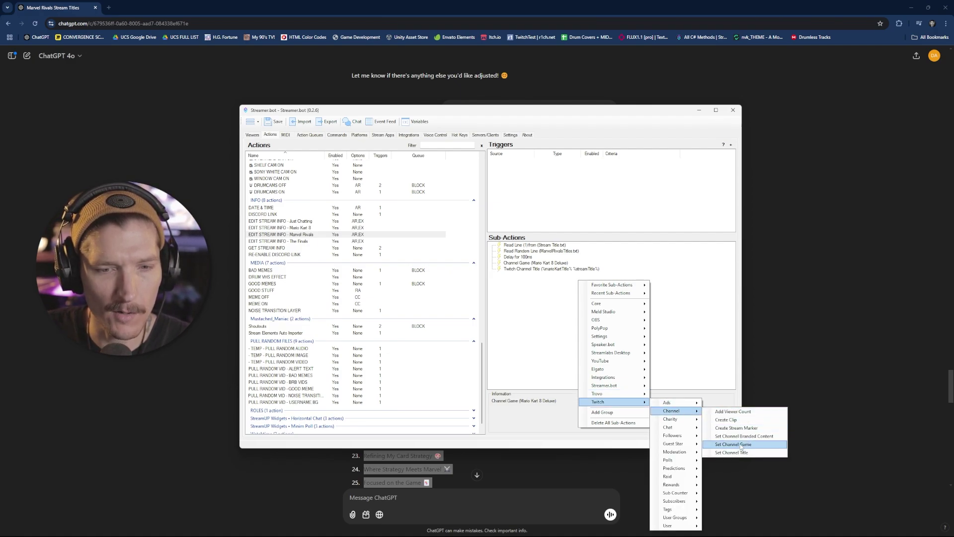
pyautogui.click(537, 250)
pyautogui.click(539, 245)
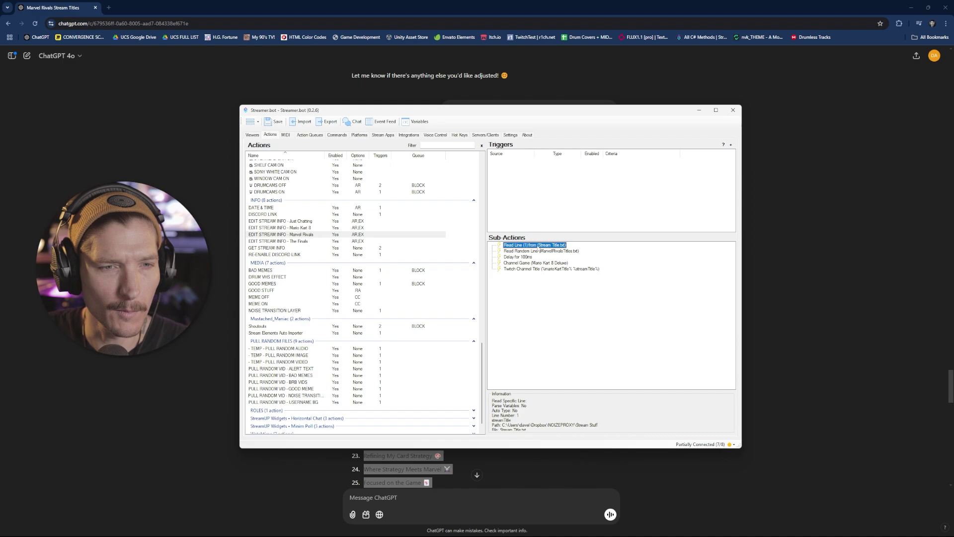
pyautogui.click(541, 251)
# Set the Channel Game sub-action's specific game to Marvel Rivals by searching the categories for "marvel rivals"
pyautogui.doubleClick(545, 262)
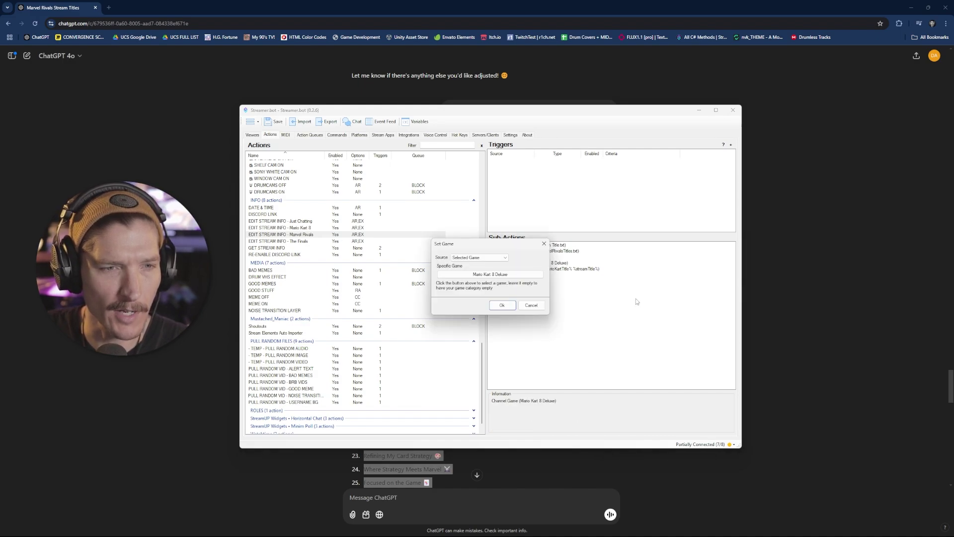
pyautogui.click(498, 258)
pyautogui.click(497, 269)
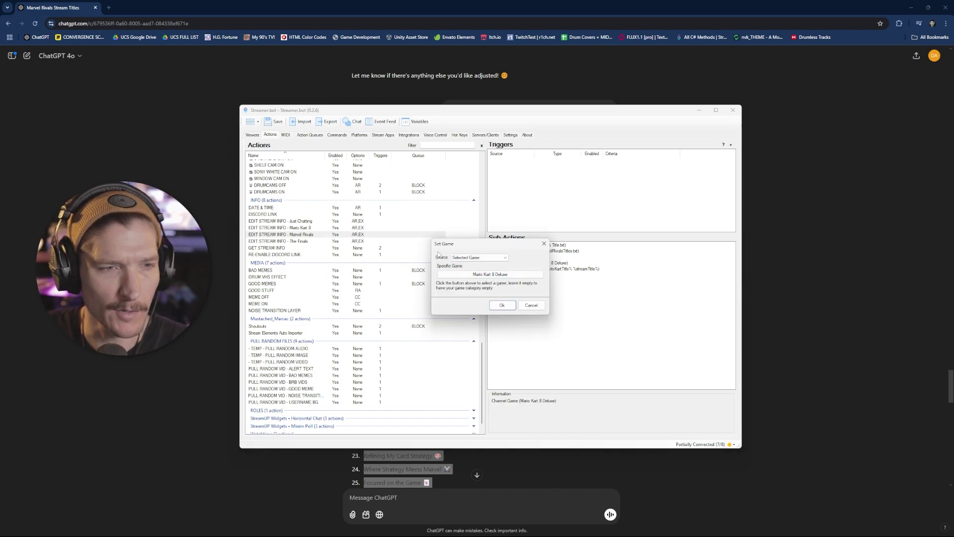
pyautogui.click(493, 275)
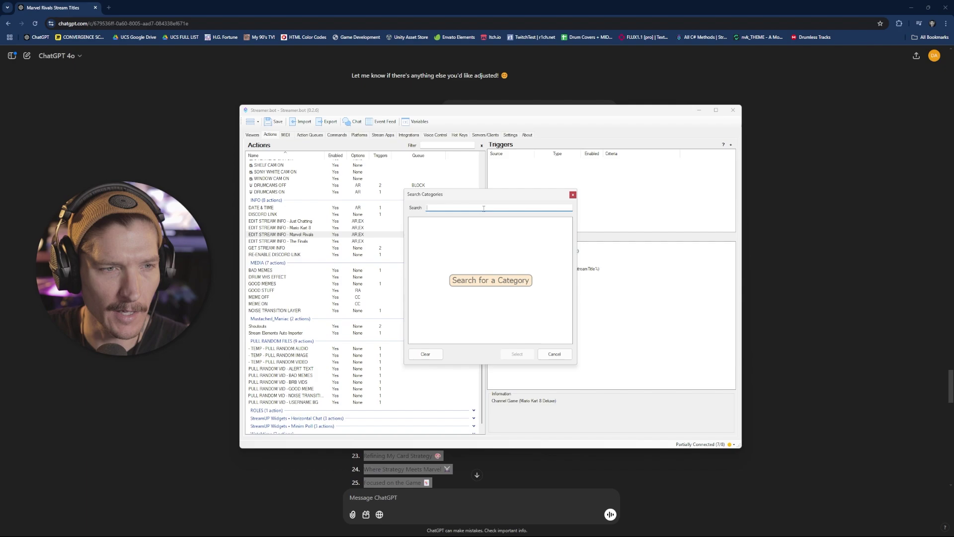
pyautogui.write('marvel')
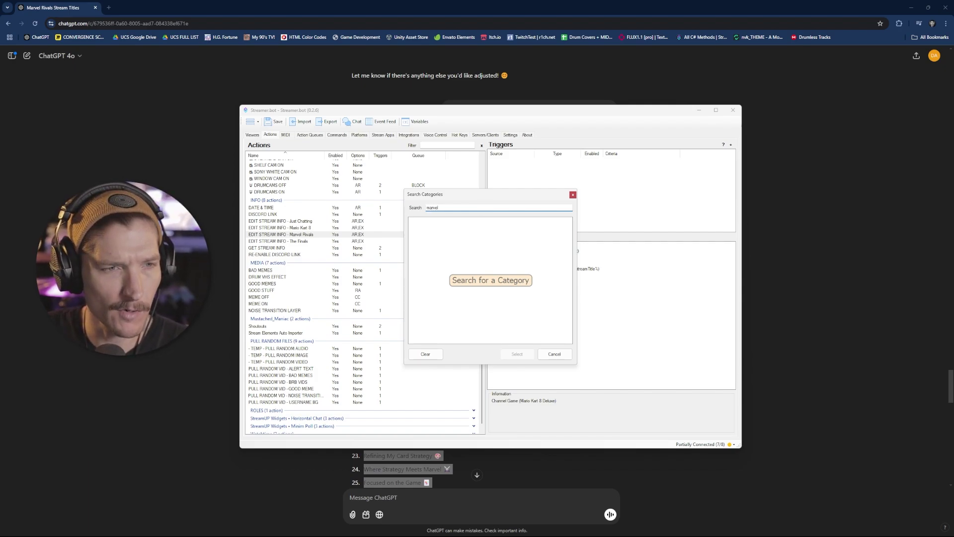
pyautogui.write(' rivals')
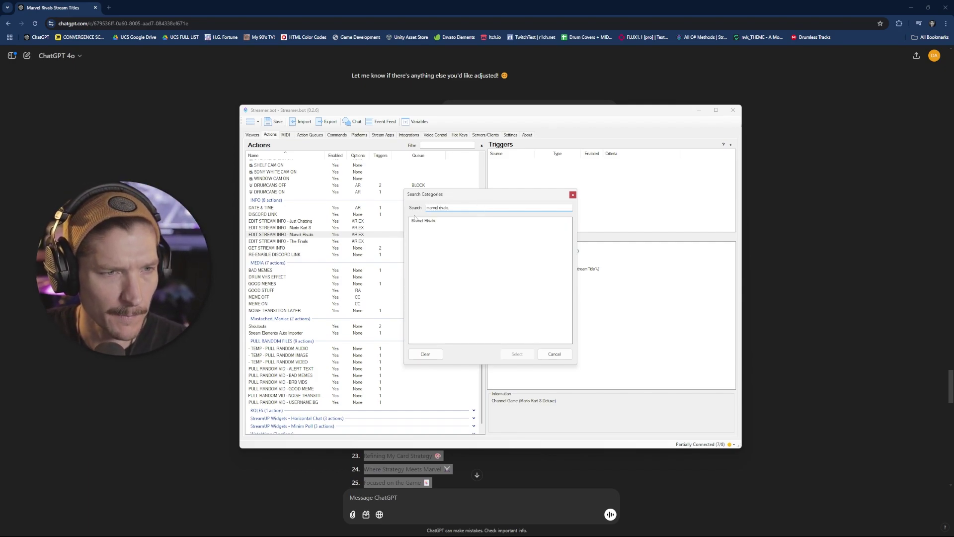
pyautogui.click(416, 220)
pyautogui.click(517, 353)
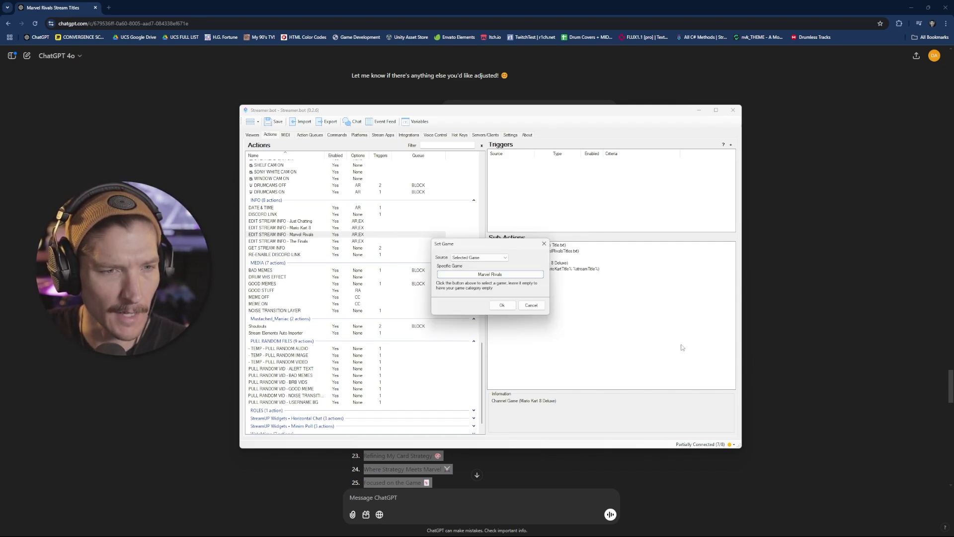
pyautogui.click(502, 305)
# Set the Twitch Channel Title sub-action's title to %marvelRivalsTitle% %streamTitle%
pyautogui.doubleClick(540, 269)
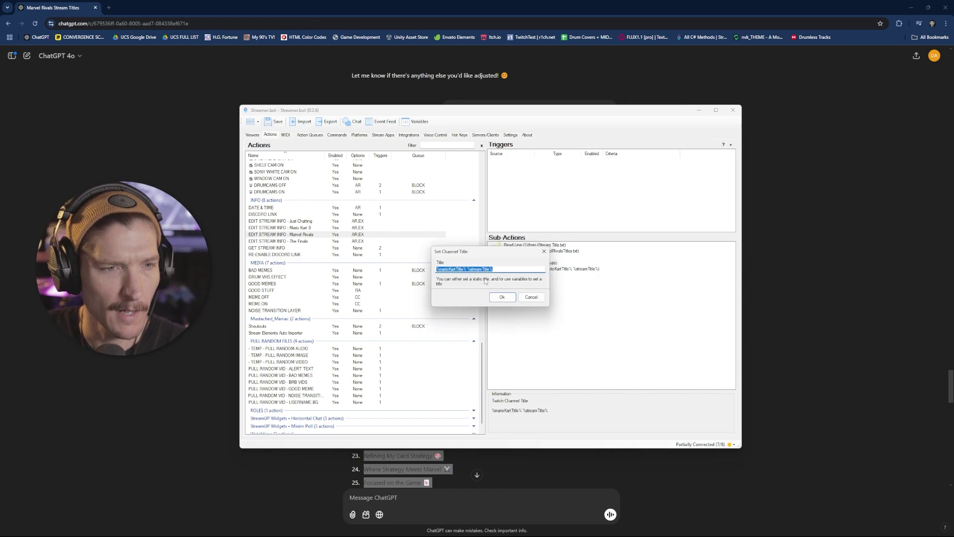
pyautogui.moveTo(482, 253)
pyautogui.mouseDown()
pyautogui.moveTo(584, 250)
pyautogui.moveTo(465, 257)
pyautogui.mouseUp()
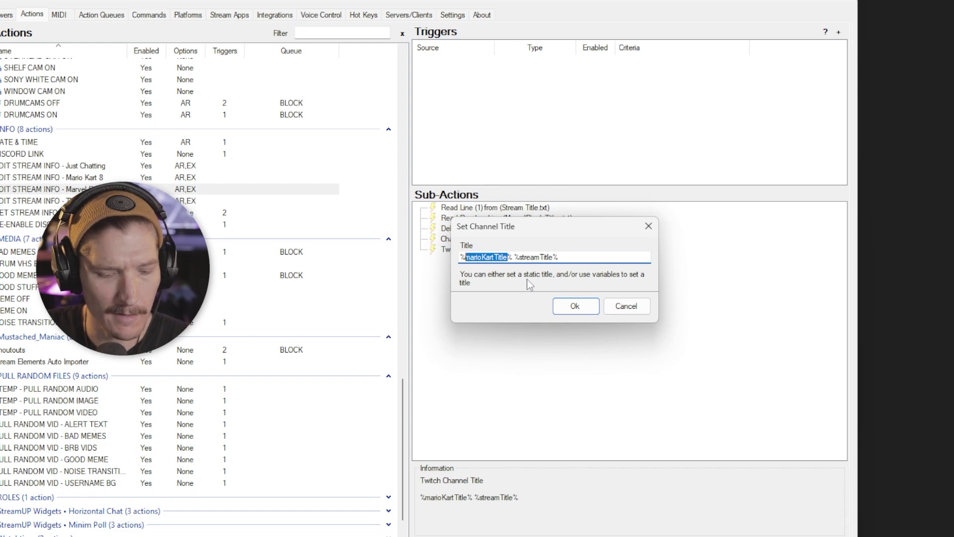
pyautogui.write('marvelRivalsTitle')
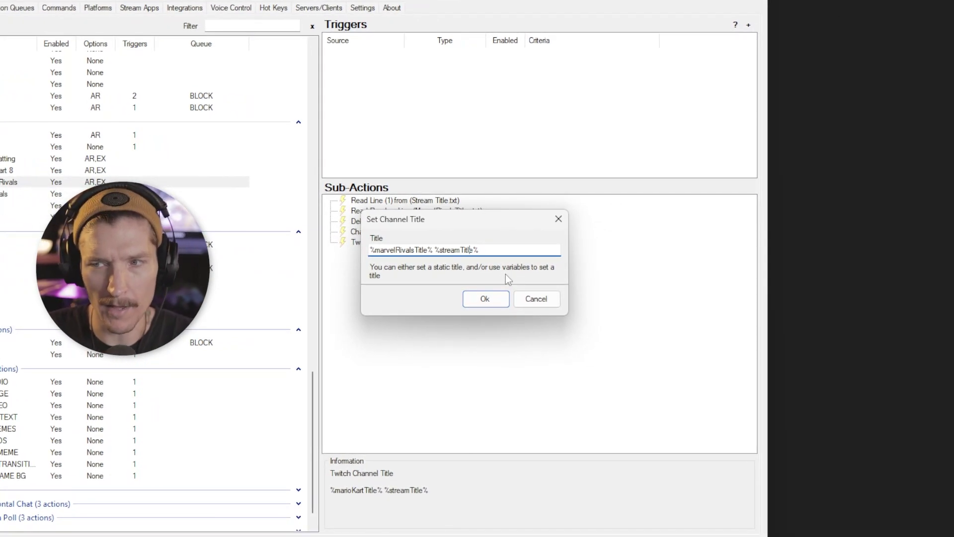
pyautogui.press('Return')
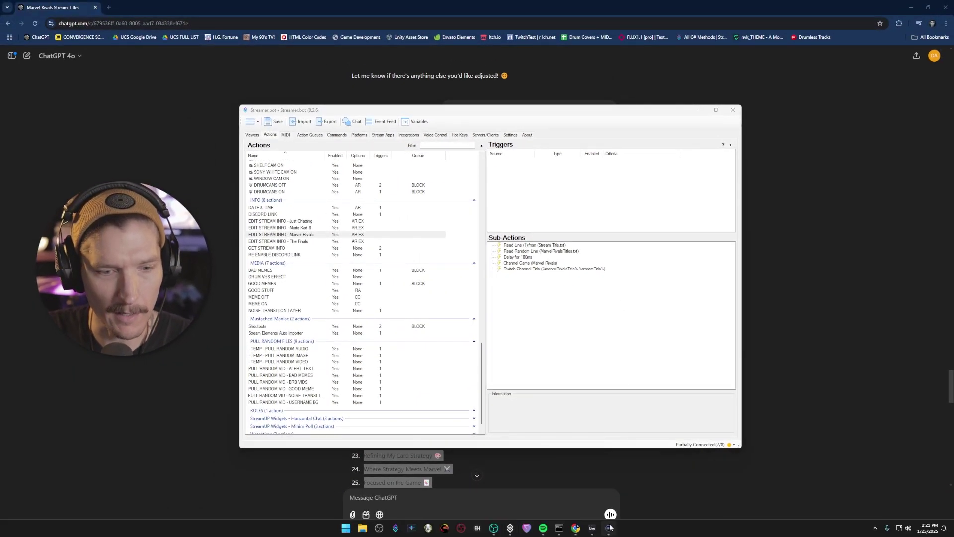
# Switch to the Stream Deck app and title the Stream Info profile-switching key on the Stream Deck + device TITLES
pyautogui.click(609, 527)
pyautogui.moveTo(724, 182); pyautogui.dragTo(697, 185)
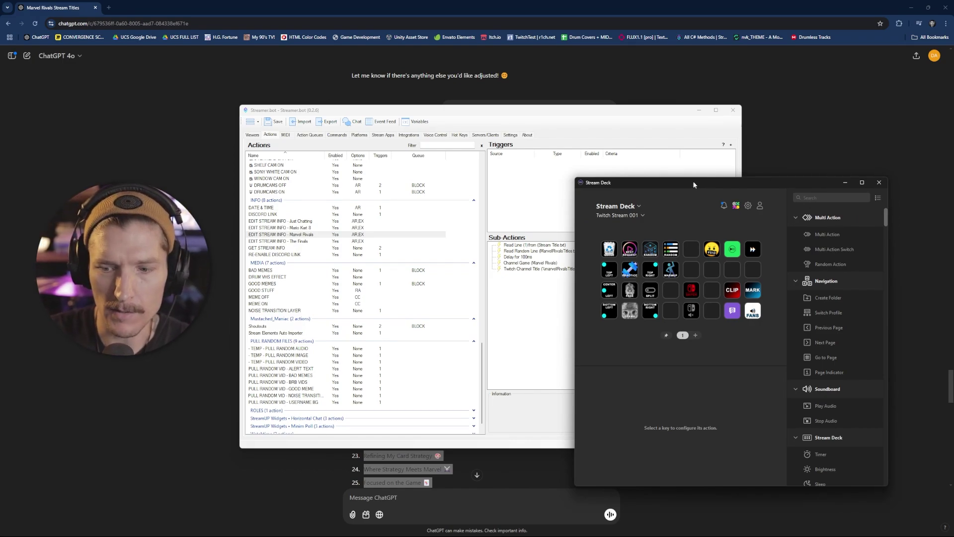
pyautogui.click(640, 206)
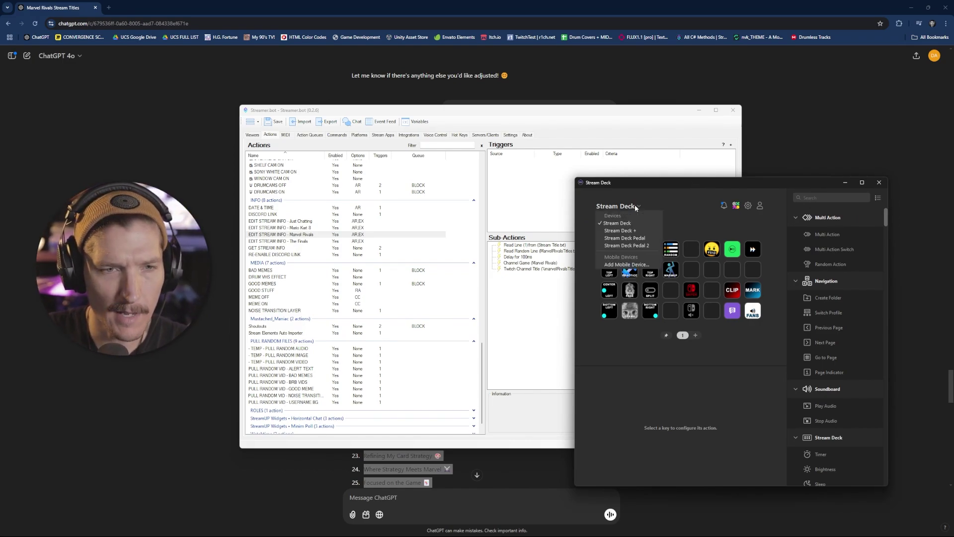
pyautogui.click(621, 230)
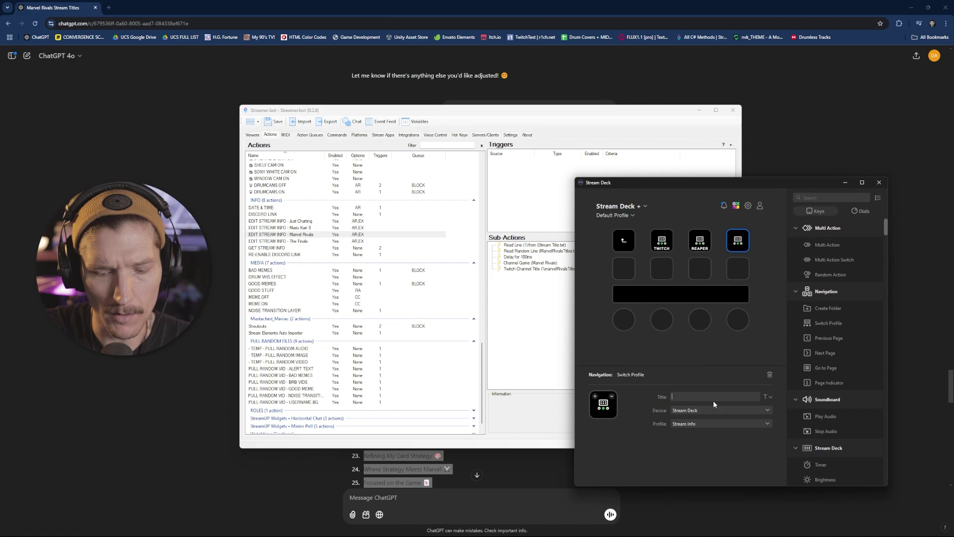
pyautogui.write('TITLES')
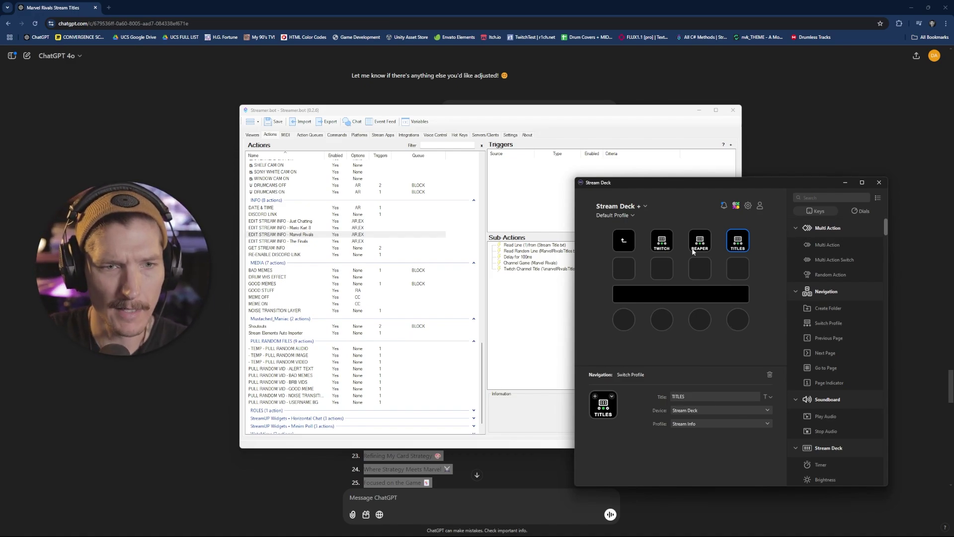
# Add a Streamer.bot Action to the first empty key of the Stream Deck device's Stream Info profile
pyautogui.click(623, 207)
pyautogui.click(618, 222)
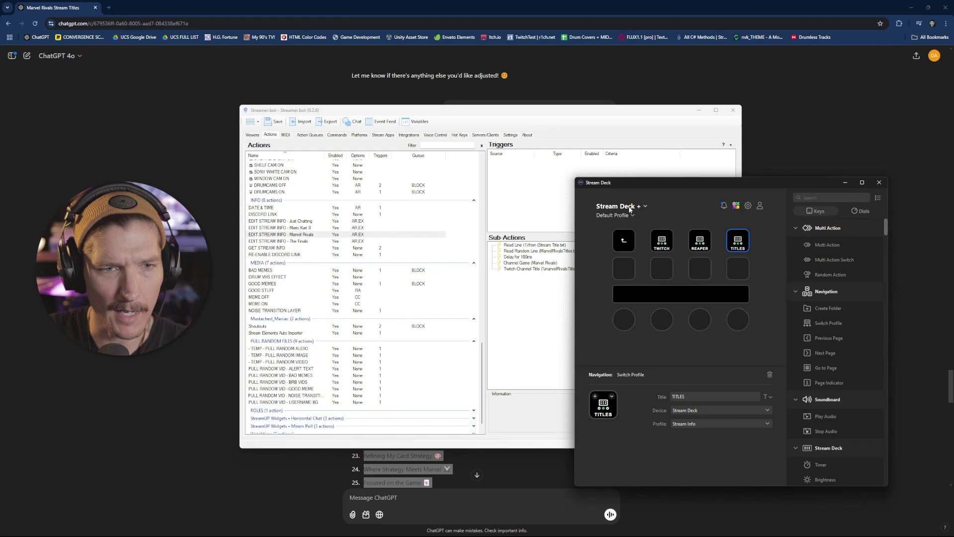
pyautogui.click(853, 200)
pyautogui.write('streamer')
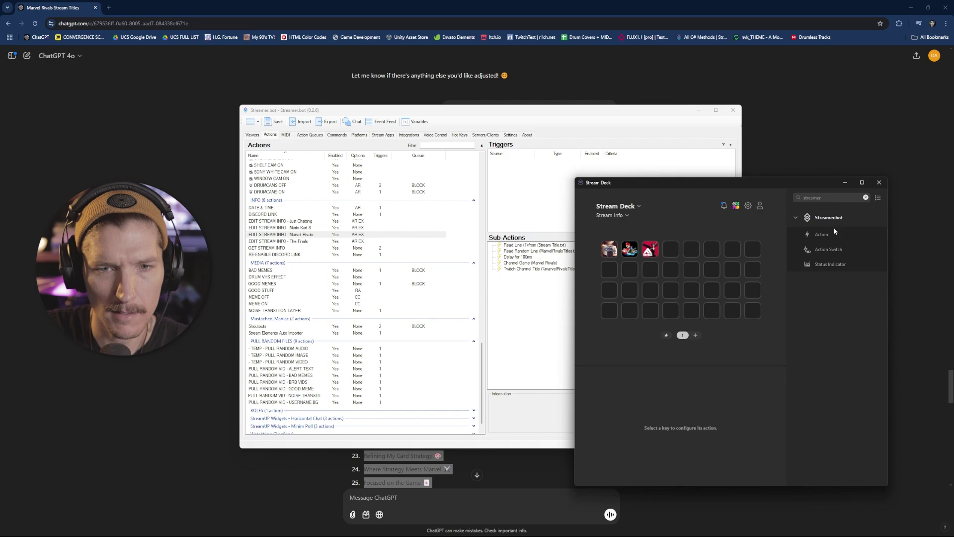
pyautogui.moveTo(833, 230); pyautogui.dragTo(671, 249)
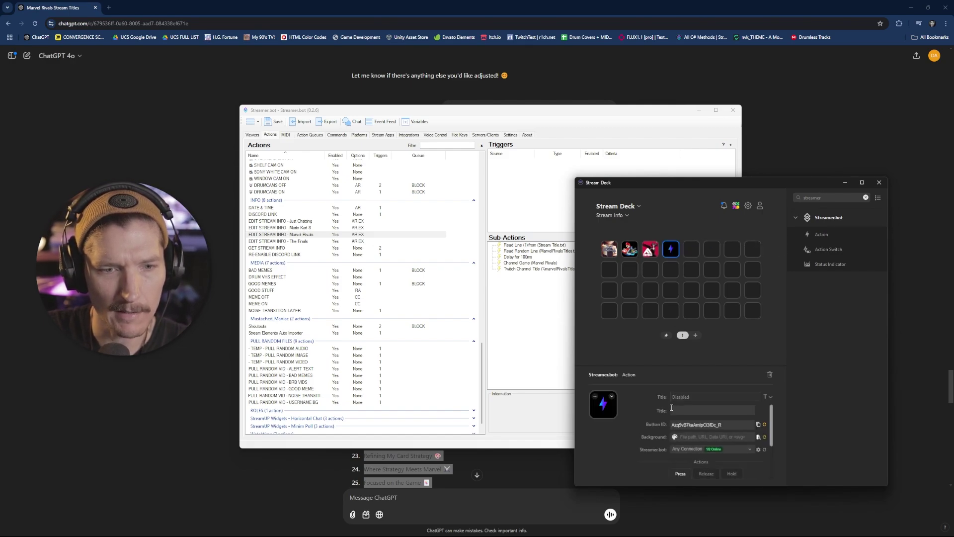
# Link the new key to the Streamer.bot connection and assign it the action EDIT STREAM INFO - Marvel Rivals
pyautogui.click(728, 452)
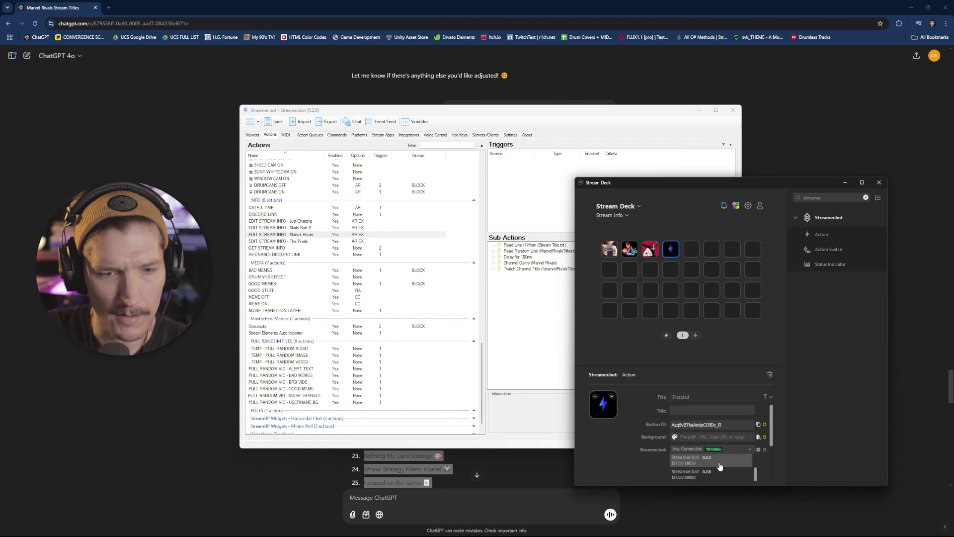
pyautogui.click(750, 461)
pyautogui.scroll(-3, 651, 429)
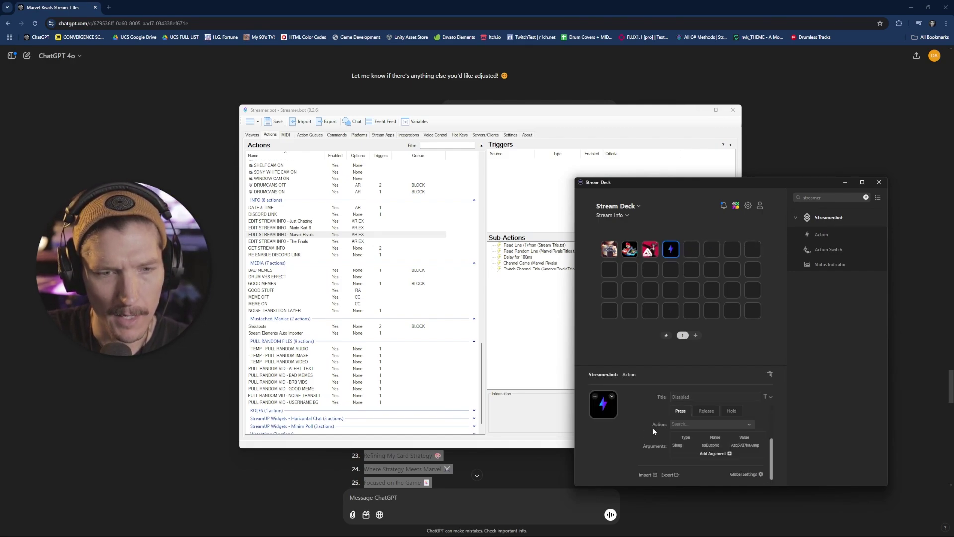
pyautogui.click(698, 424)
pyautogui.write('marv')
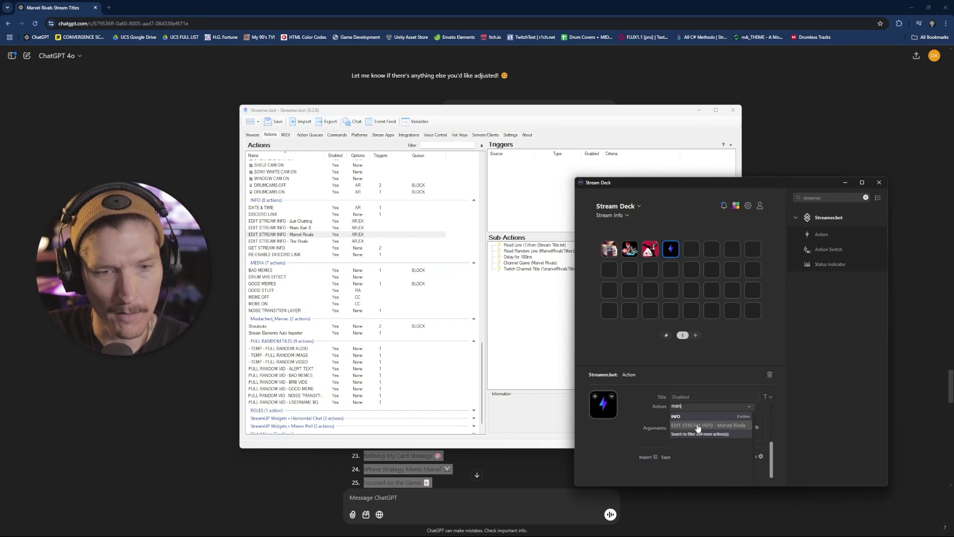
pyautogui.write('el')
pyautogui.click(697, 426)
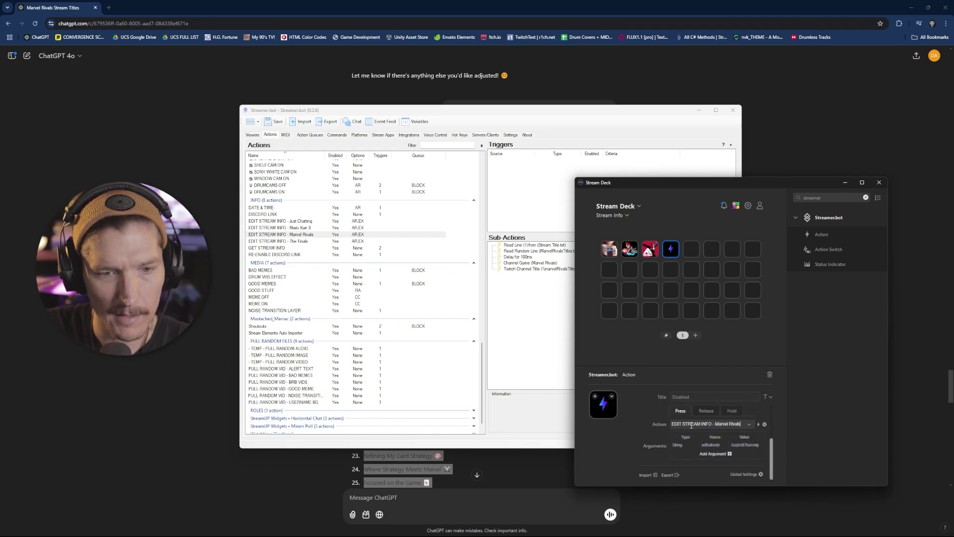
pyautogui.click(668, 250)
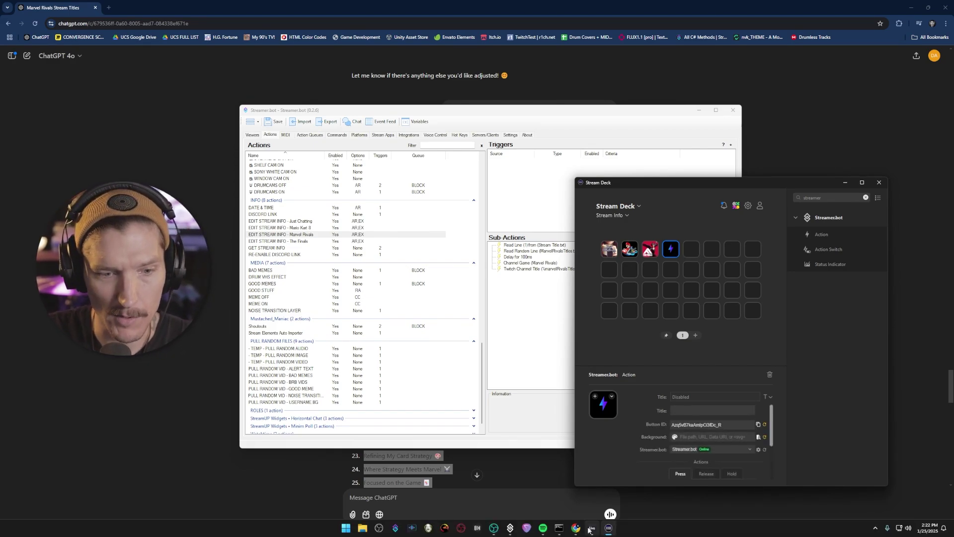
# Check the current stream title in the Twitch Quick Actions Edit Stream Info form and close the form
pyautogui.moveTo(503, 530)
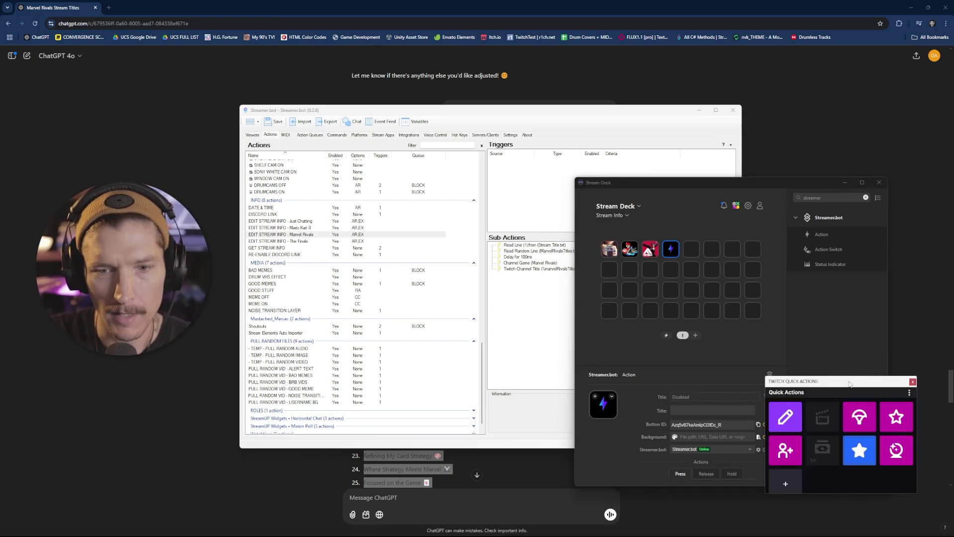
pyautogui.moveTo(852, 380)
pyautogui.mouseDown()
pyautogui.moveTo(685, 185)
pyautogui.moveTo(714, 229)
pyautogui.moveTo(736, 228)
pyautogui.mouseUp()
pyautogui.click(671, 261)
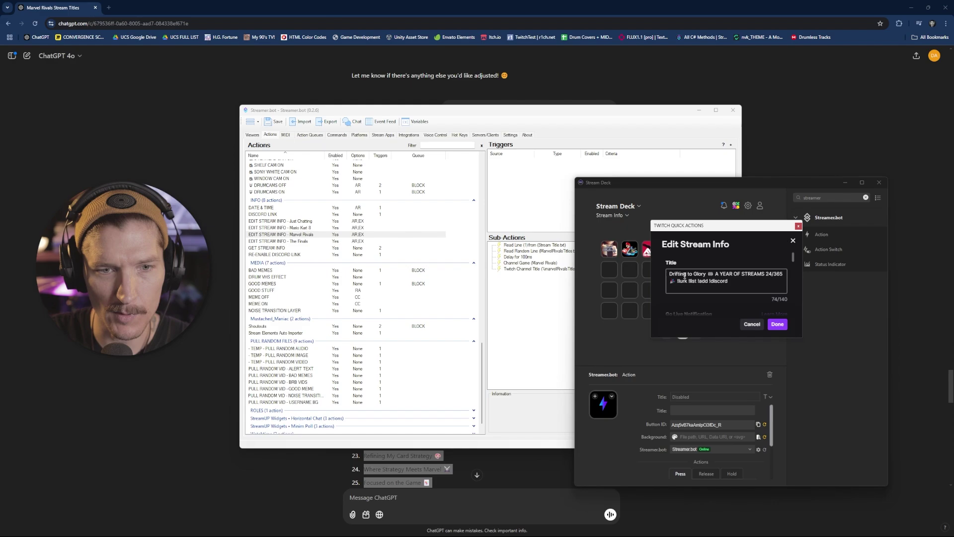
pyautogui.click(685, 275)
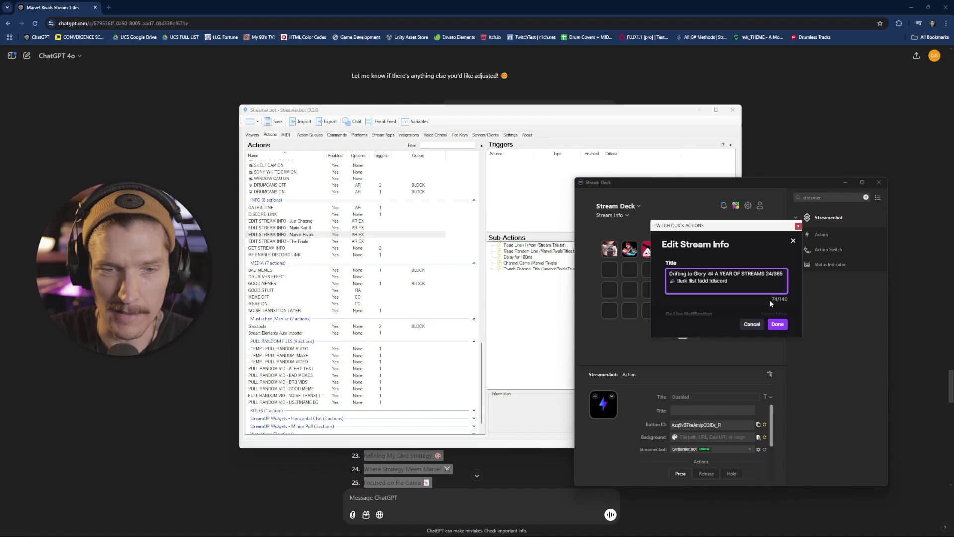
pyautogui.click(777, 325)
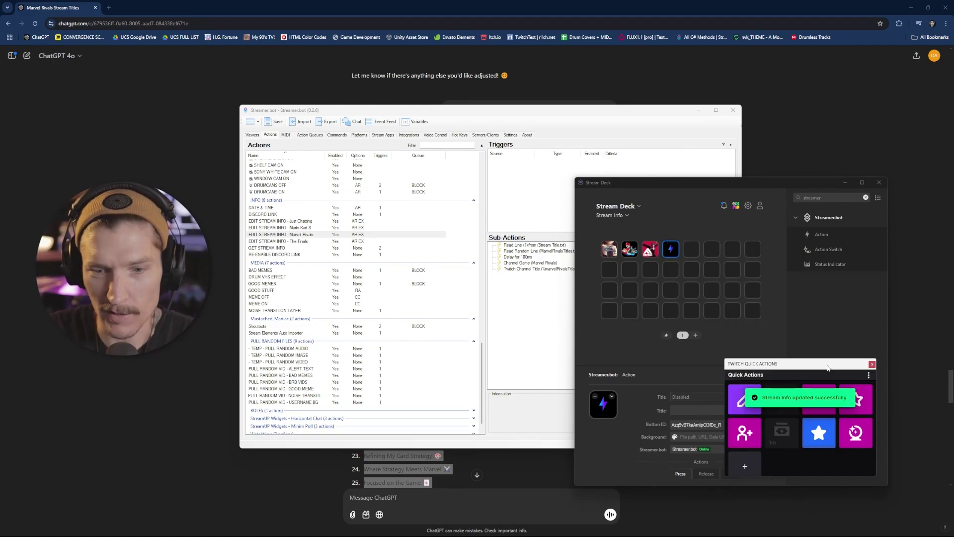
# Rearrange the Stream Deck and Twitch Quick Actions windows on the desktop
pyautogui.click(747, 185)
pyautogui.moveTo(646, 183); pyautogui.dragTo(614, 151)
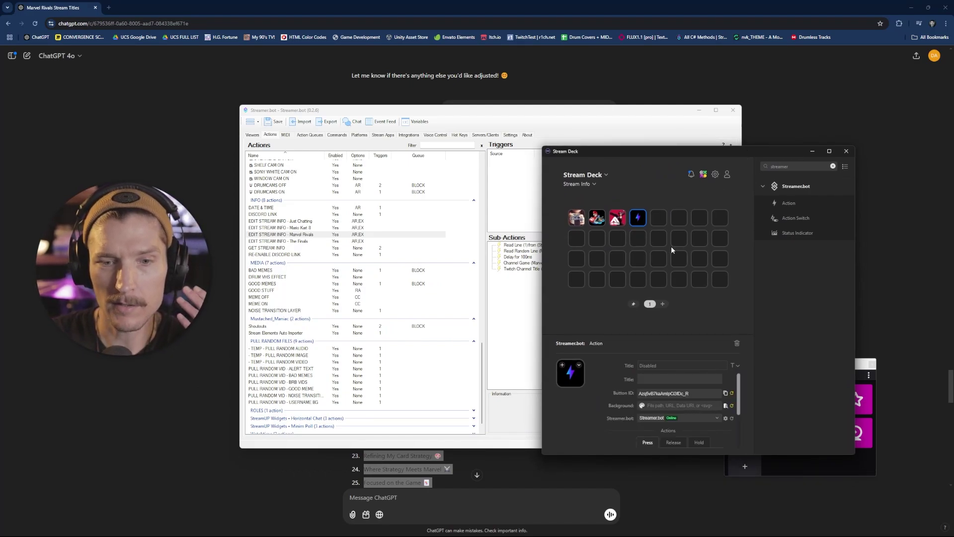
pyautogui.click(862, 368)
pyautogui.click(785, 387)
pyautogui.moveTo(817, 366); pyautogui.dragTo(657, 230)
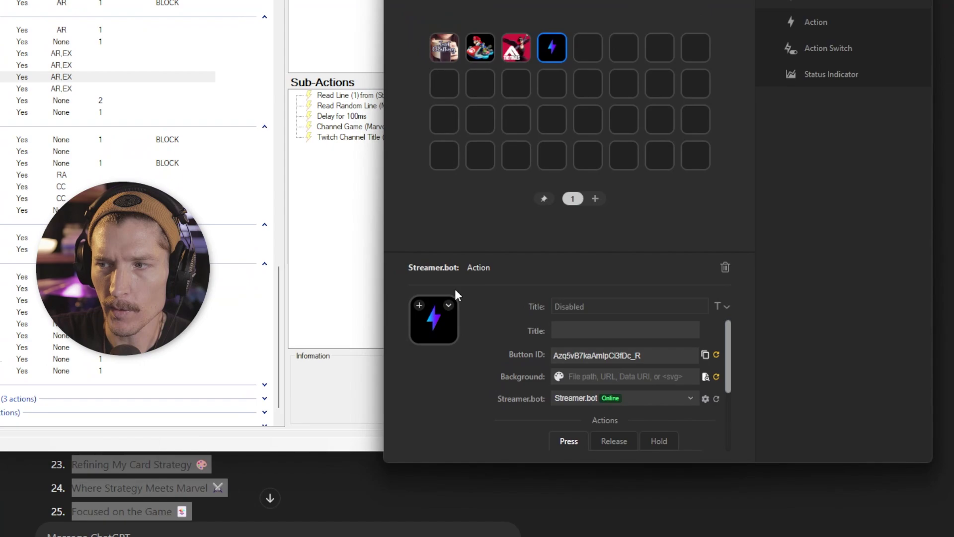
# Open Elgato's Key Creator for the new key's icon and search Google Images for "marvel rivals png"
pyautogui.click(448, 304)
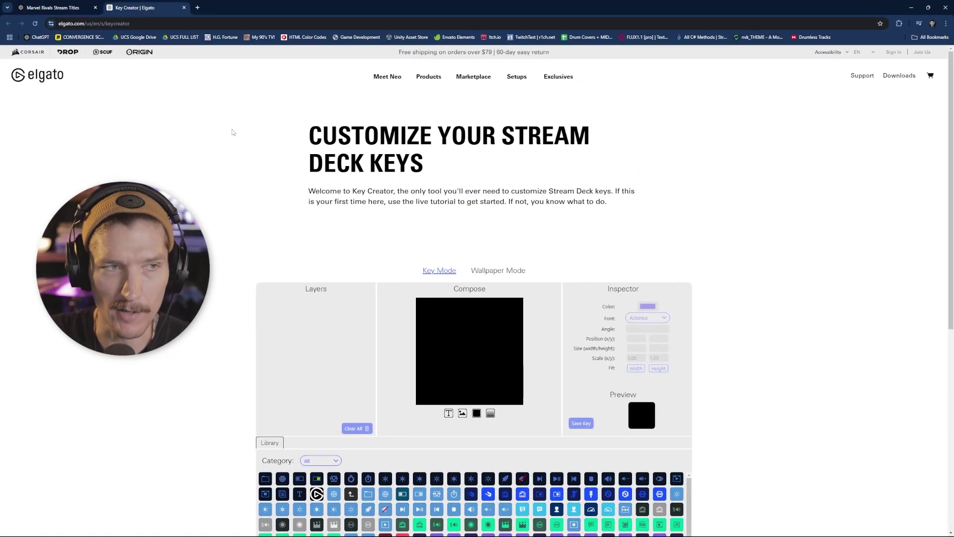
pyautogui.click(197, 8)
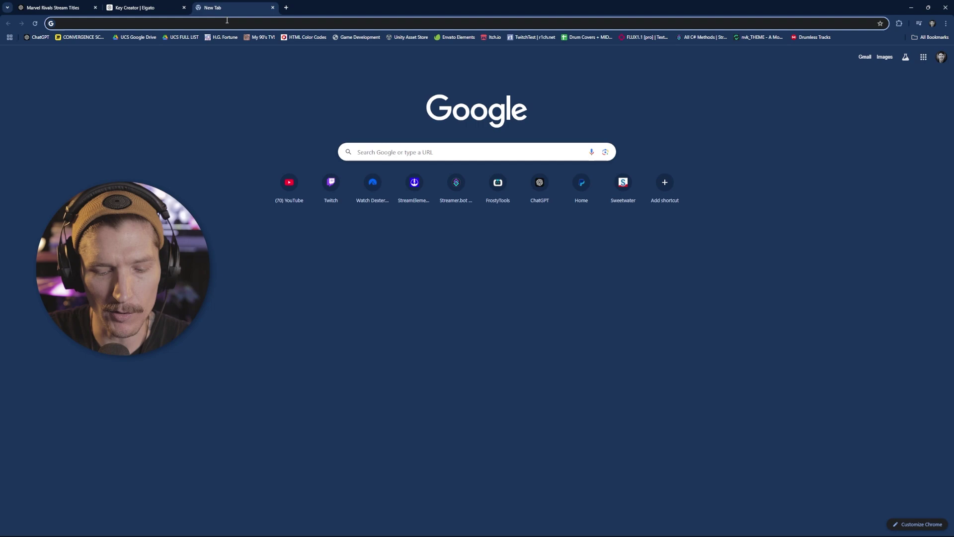
pyautogui.write('marvel rivals png')
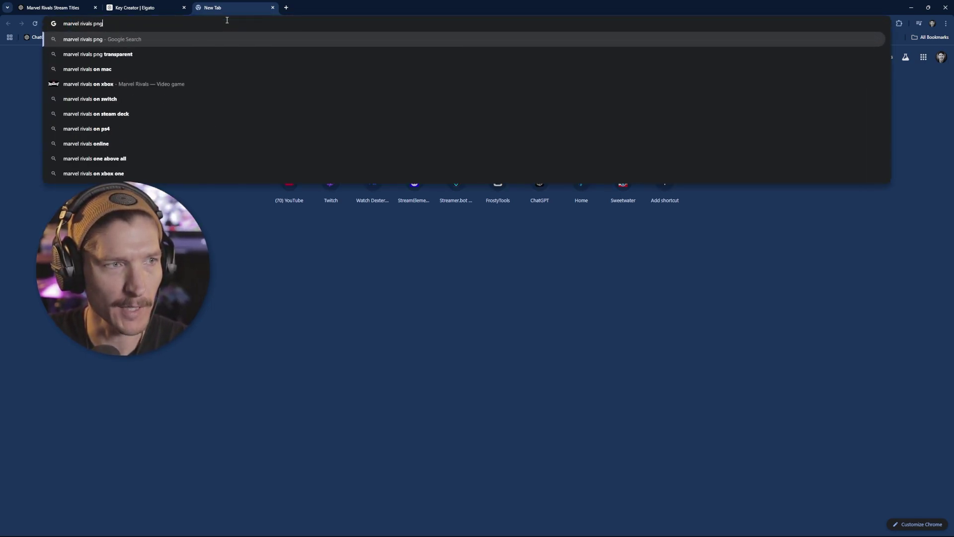
pyautogui.press('Return')
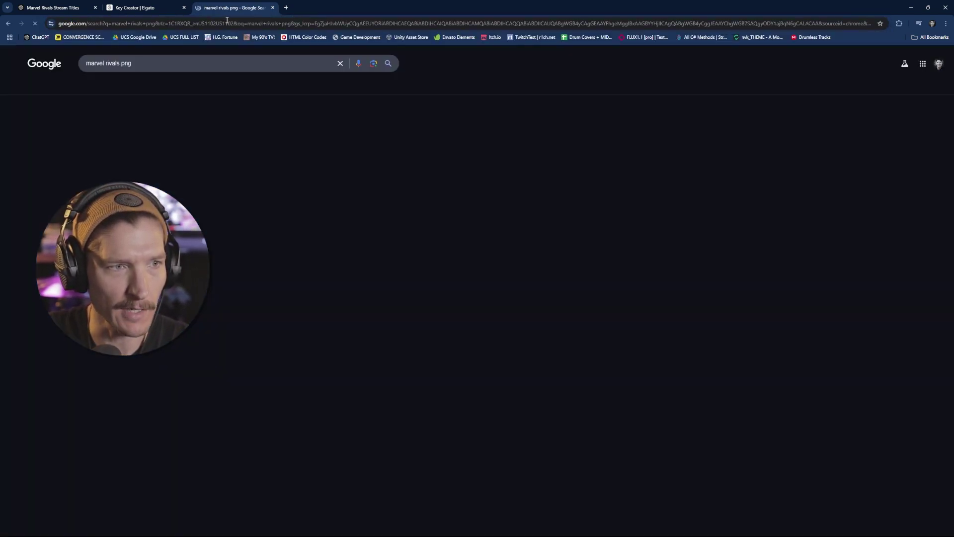
pyautogui.click(108, 91)
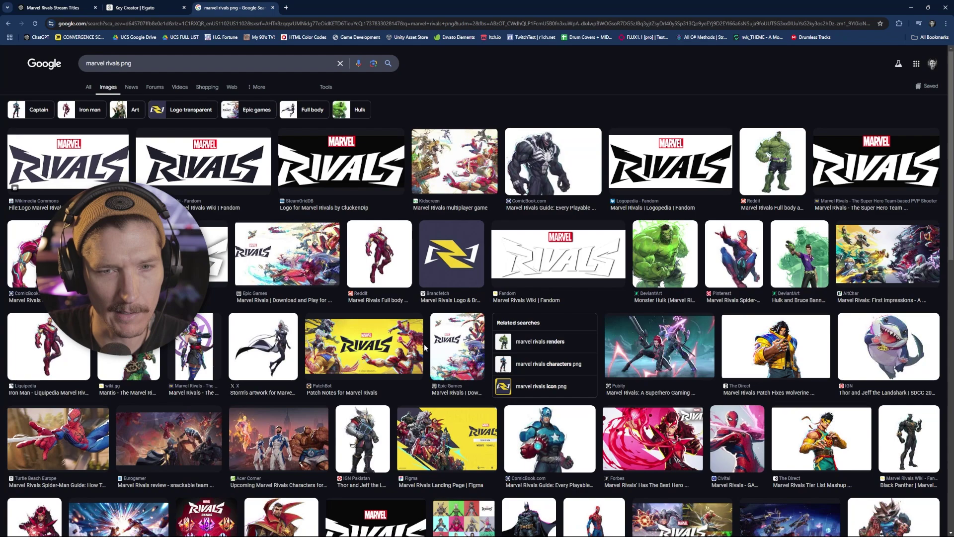
# Add marvel-rivals.jpg from Downloads to the Key Creator canvas and save the finished key image
pyautogui.hotkey('ctrl', 'shift', 'Tab')
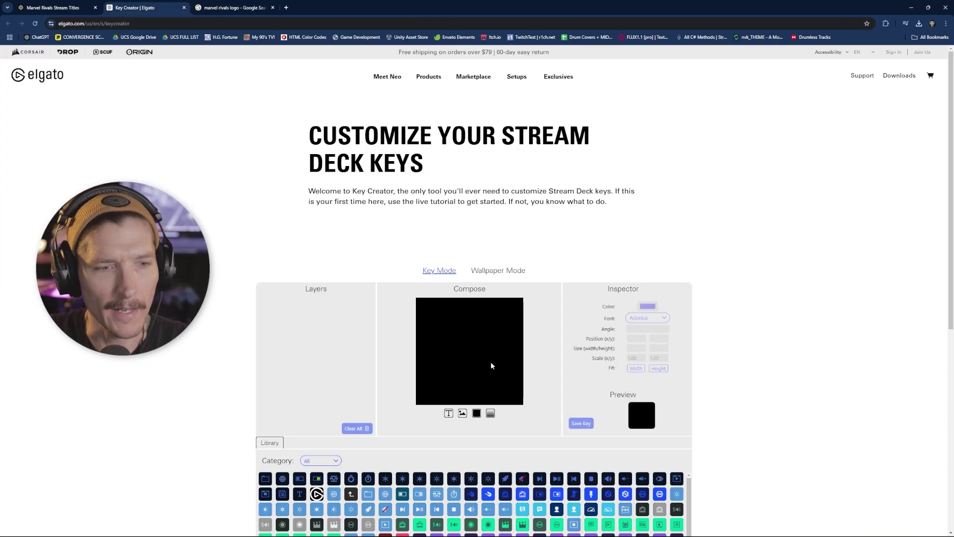
pyautogui.click(462, 413)
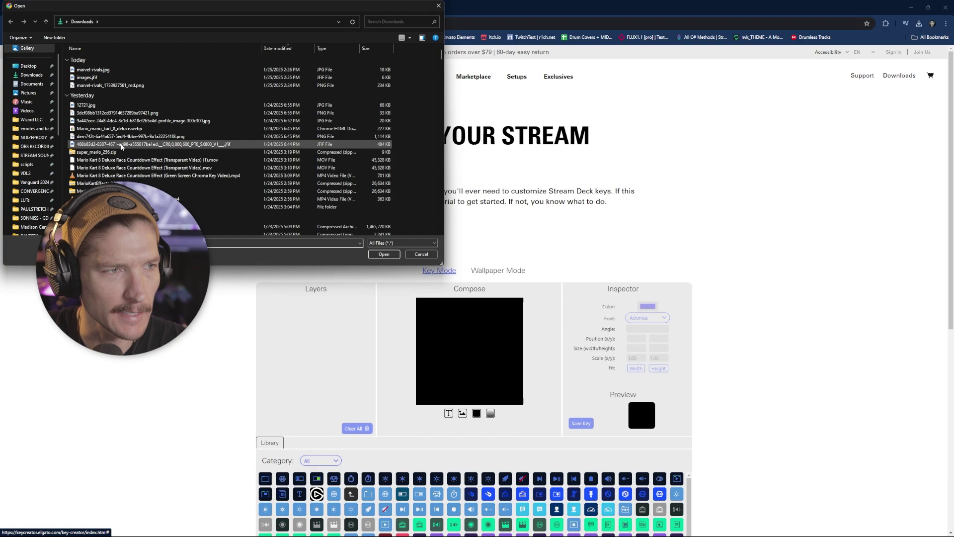
pyautogui.click(103, 74)
pyautogui.click(383, 254)
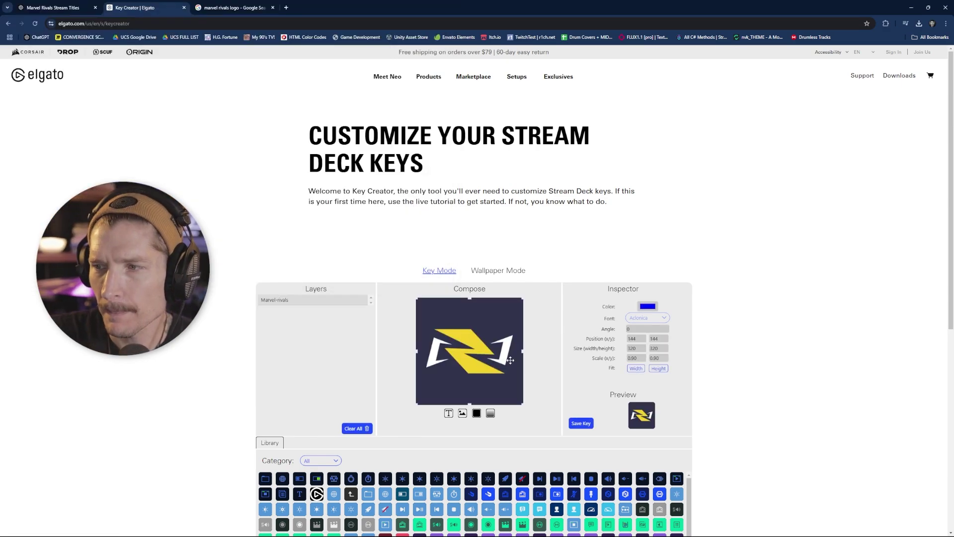
pyautogui.click(581, 423)
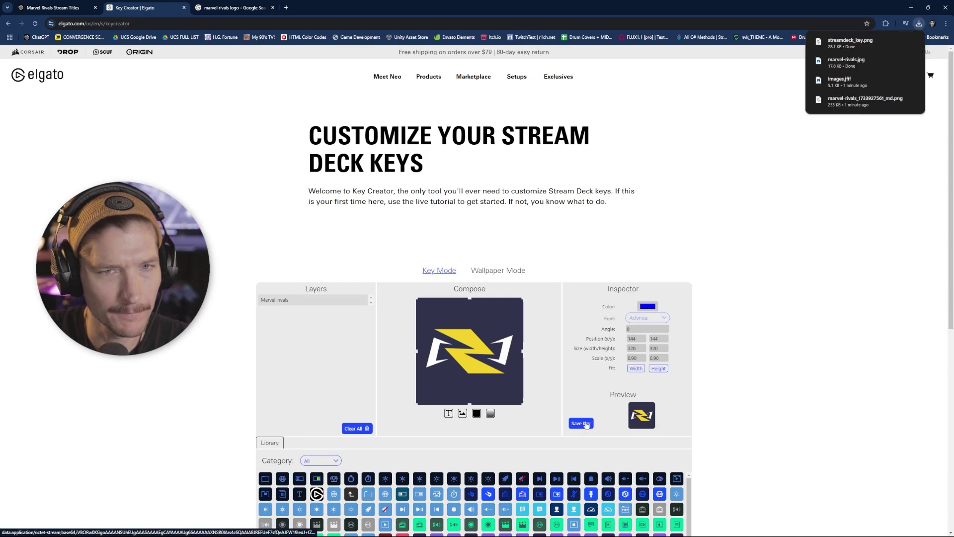
# In File Explorer's Downloads folder, rename streamdeck_key.png as MarvelRivals SD Key.png and move it to the emotes and badges folder
pyautogui.click(363, 528)
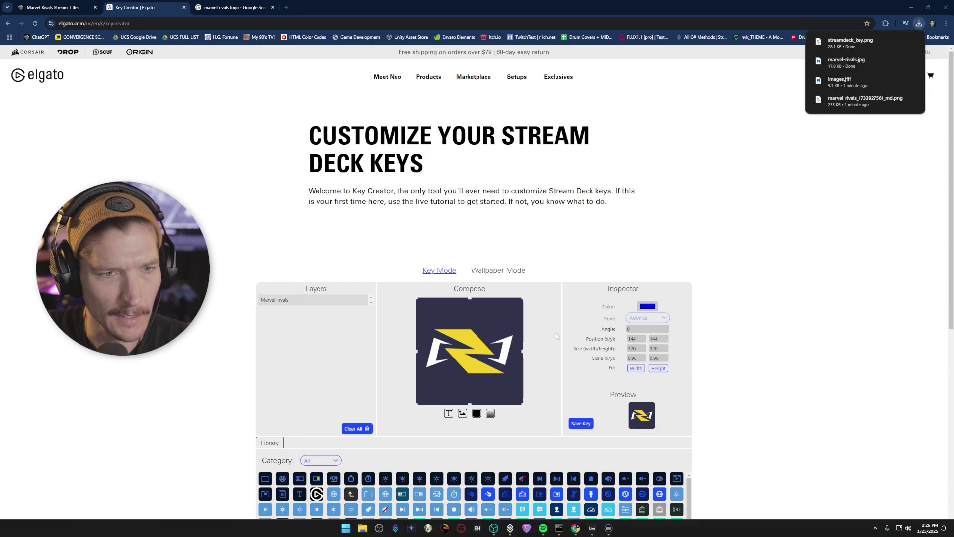
pyautogui.click(283, 243)
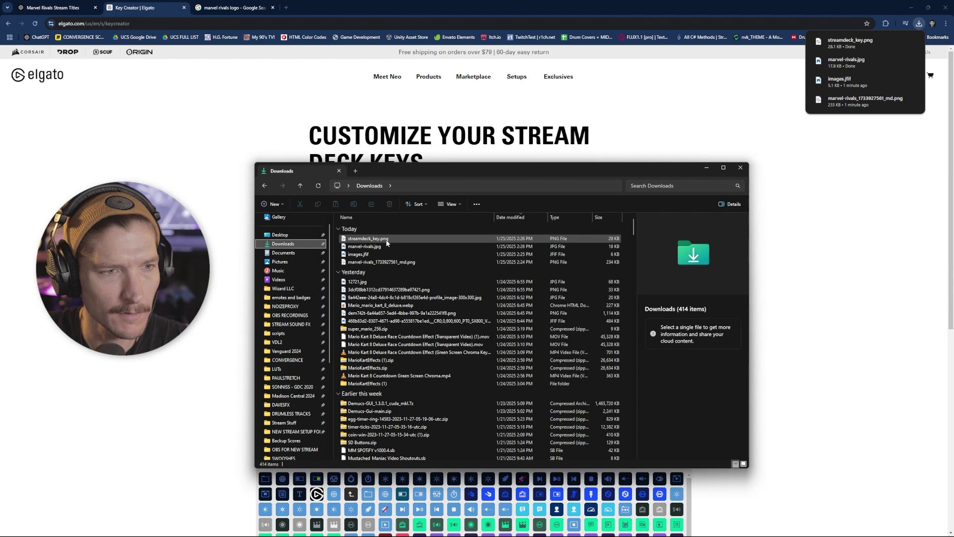
pyautogui.click(370, 239)
pyautogui.click(370, 239)
pyautogui.write('MarvelRiva')
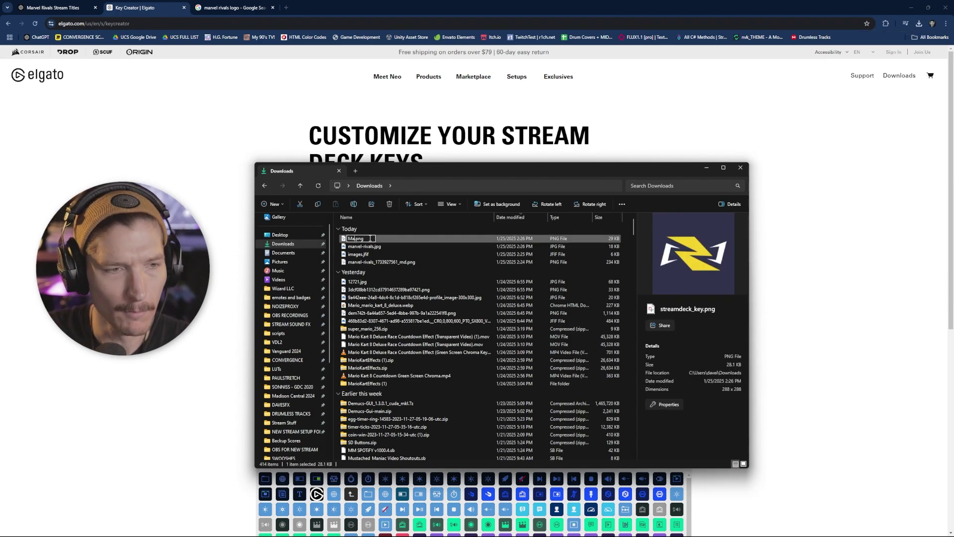
pyautogui.write('ls SD KE')
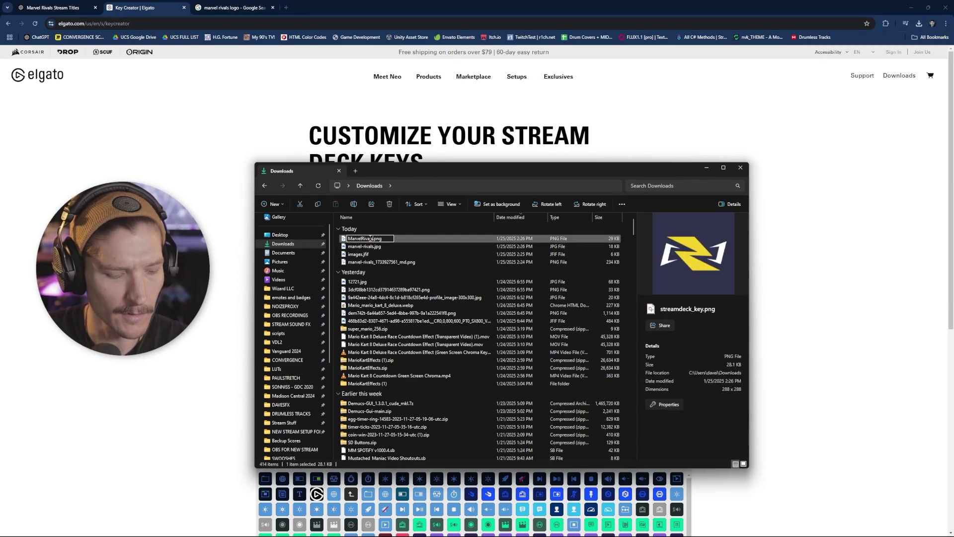
pyautogui.press('BackSpace')
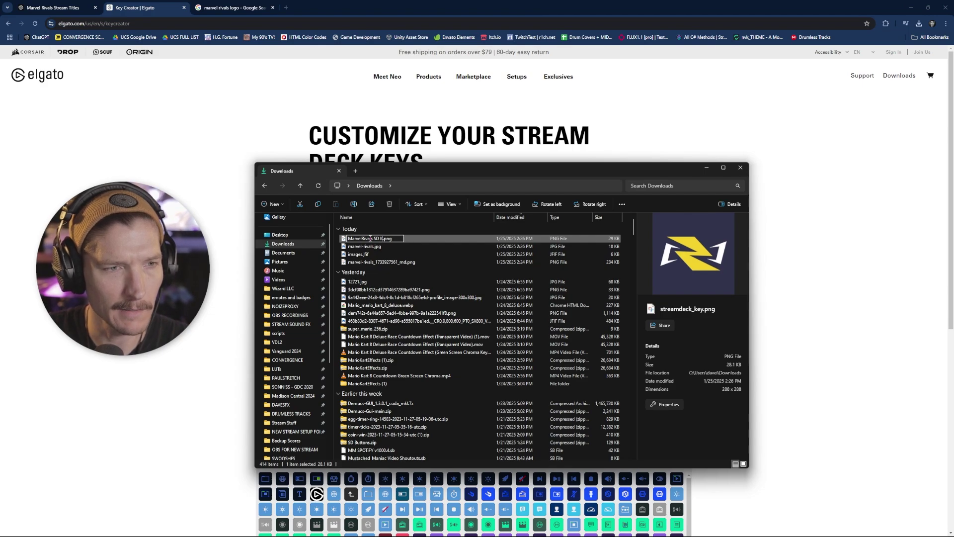
pyautogui.write('Key')
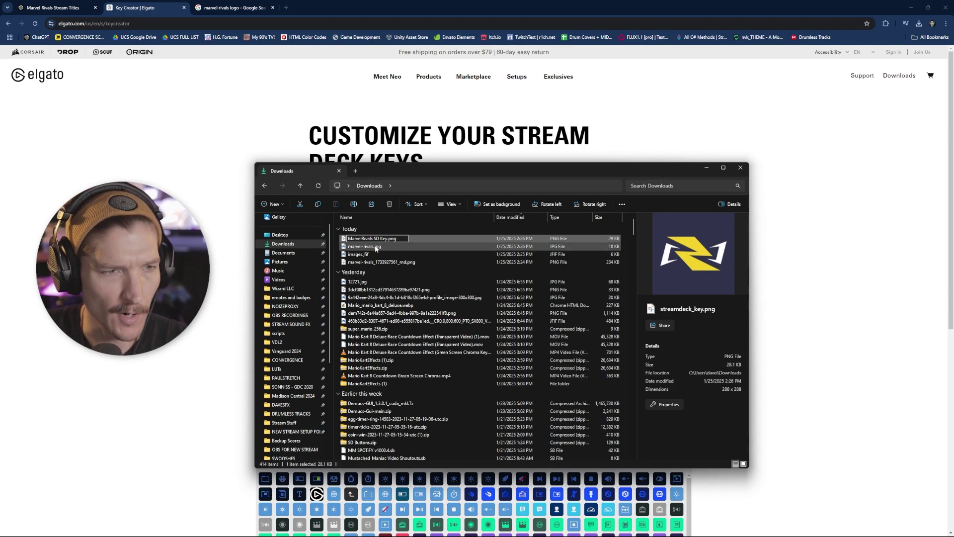
pyautogui.press('Return')
pyautogui.moveTo(370, 239); pyautogui.dragTo(292, 297)
pyautogui.click(740, 168)
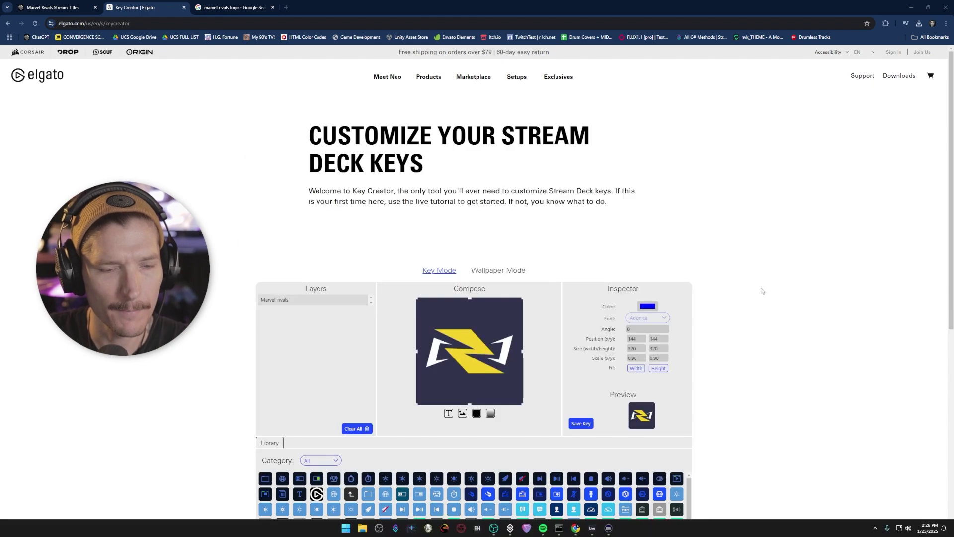
# Switch to Stream Deck and set MarvelRivals SD Key.png from the emotes and badges folder as the new Streamer.bot key's icon
pyautogui.click(608, 529)
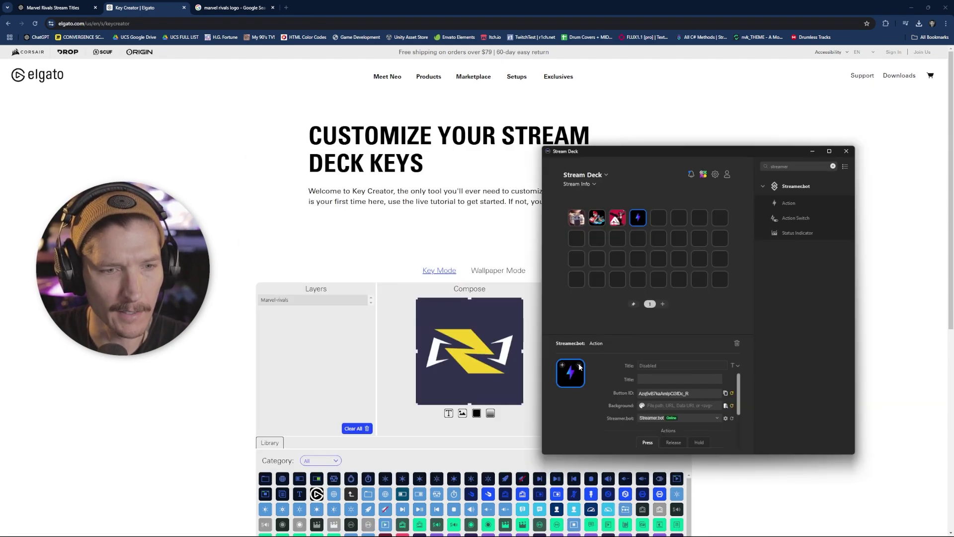
pyautogui.click(578, 367)
pyautogui.click(611, 379)
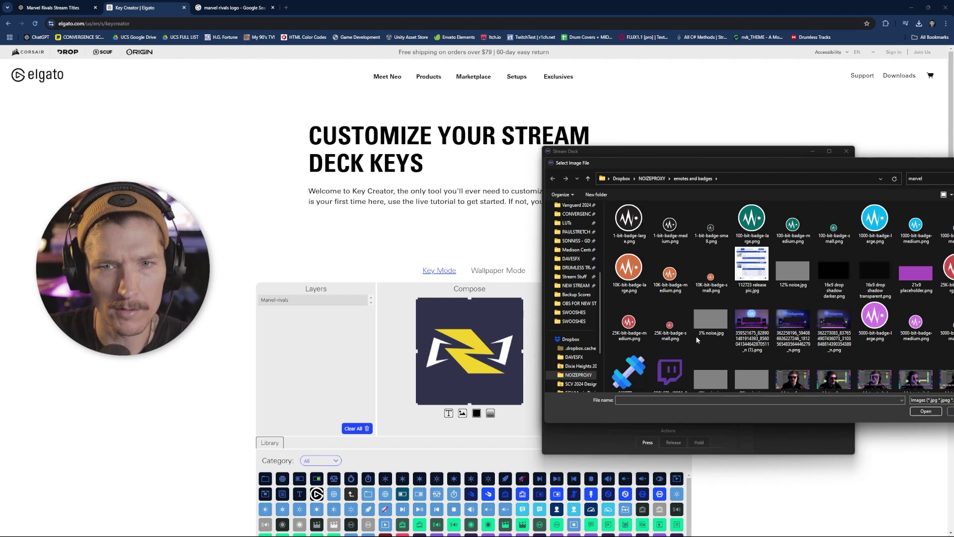
pyautogui.click(628, 223)
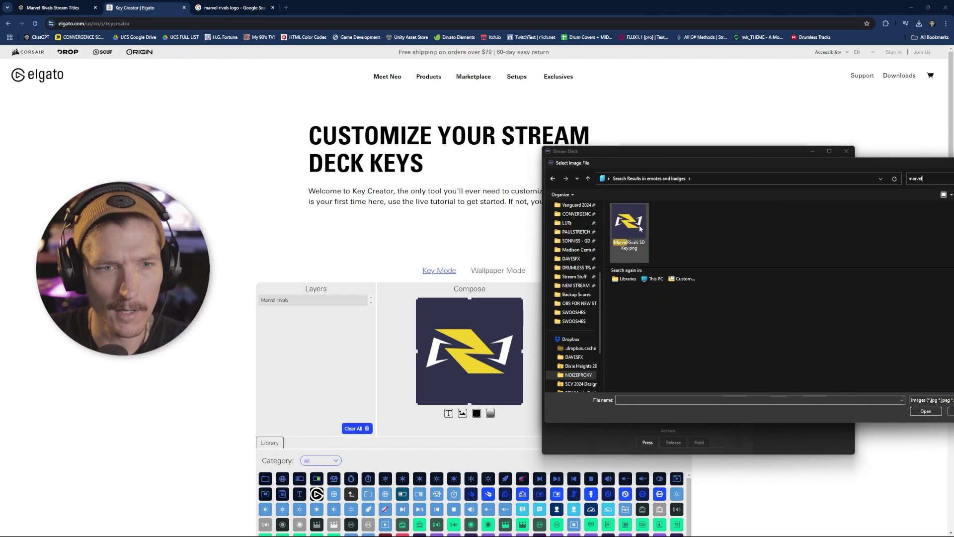
pyautogui.click(924, 411)
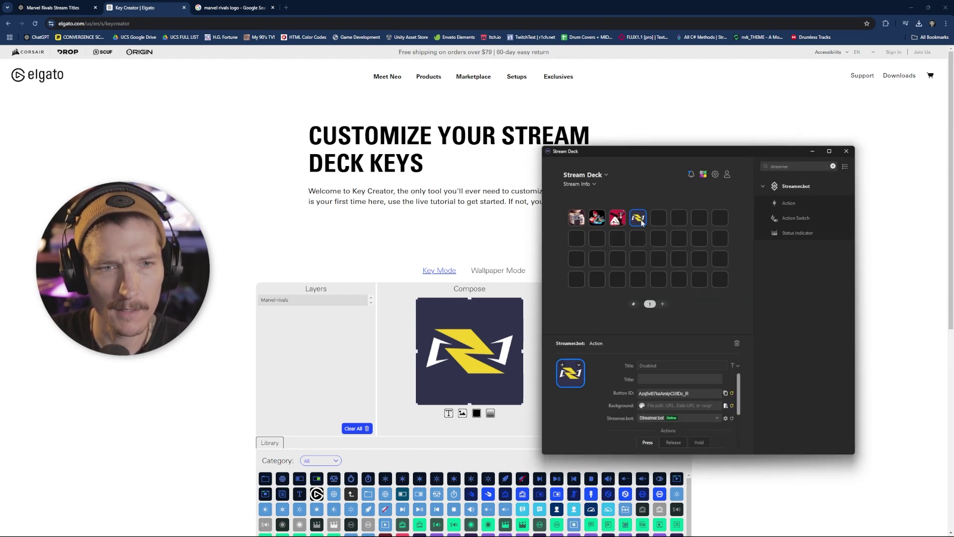